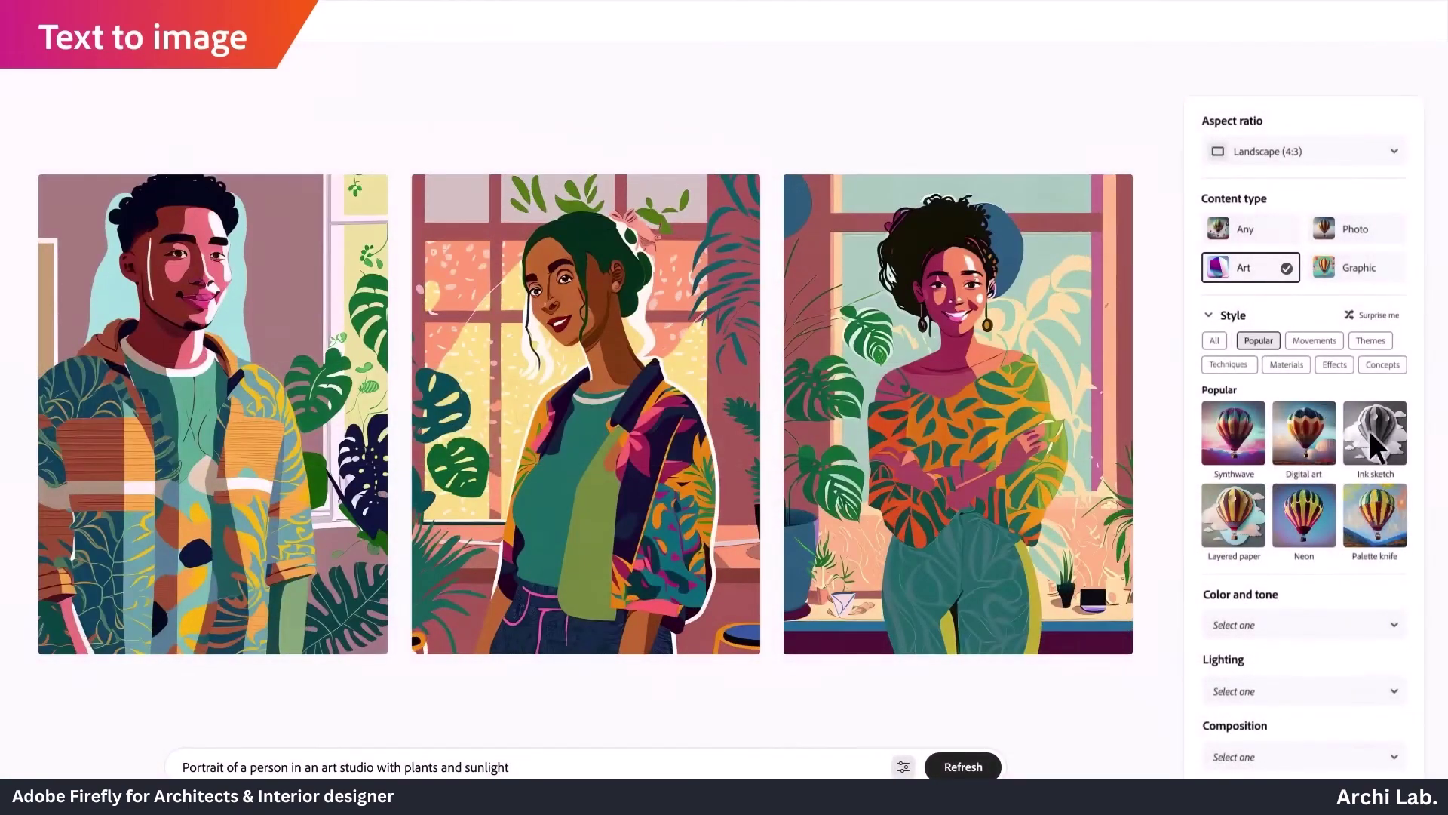
- Restyle the portraits as Ink sketch with Photo content type, and fill a 16:9 widescreen extension
left_click(1373, 436)
left_click(1377, 227)
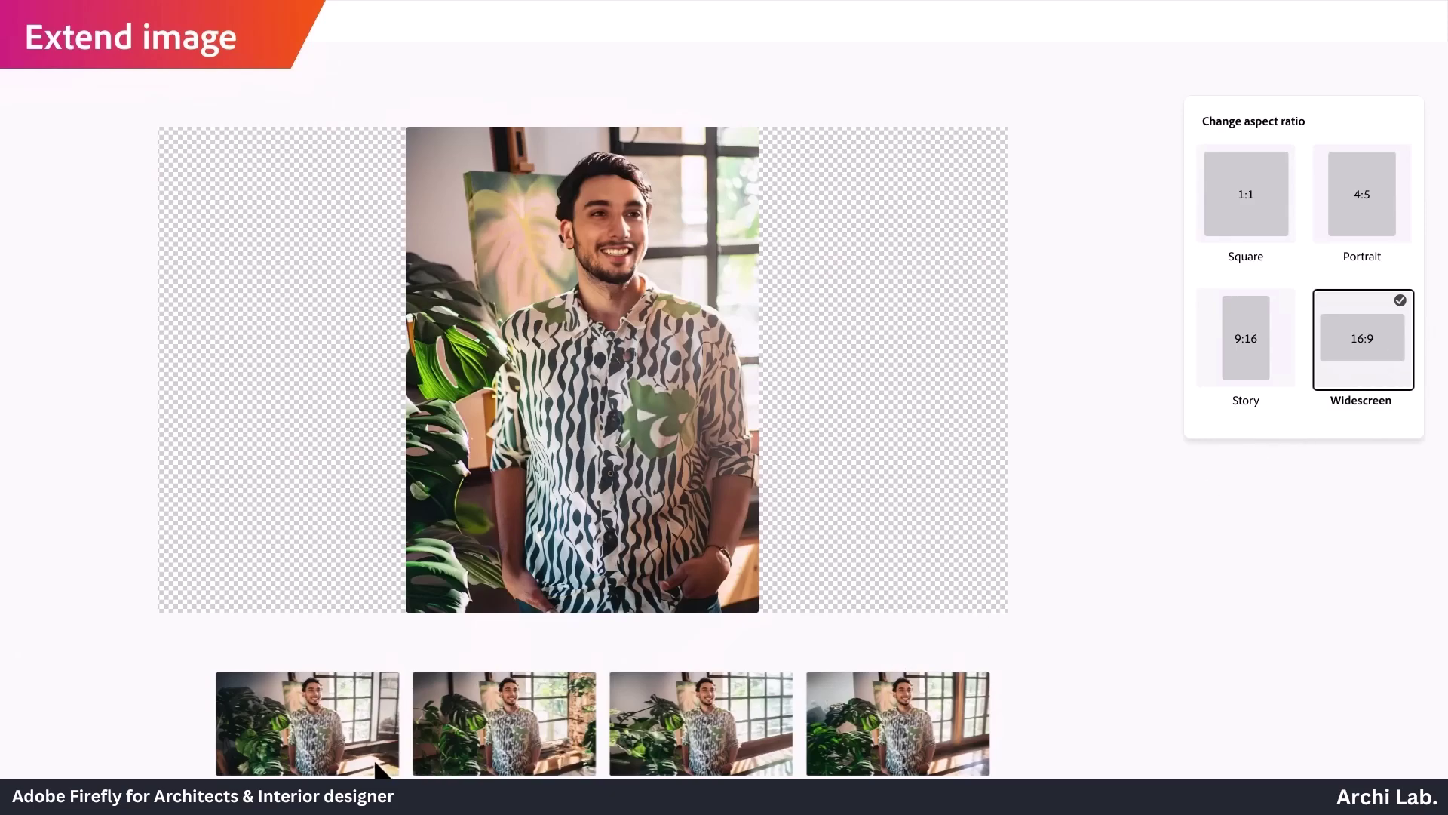
left_click(371, 764)
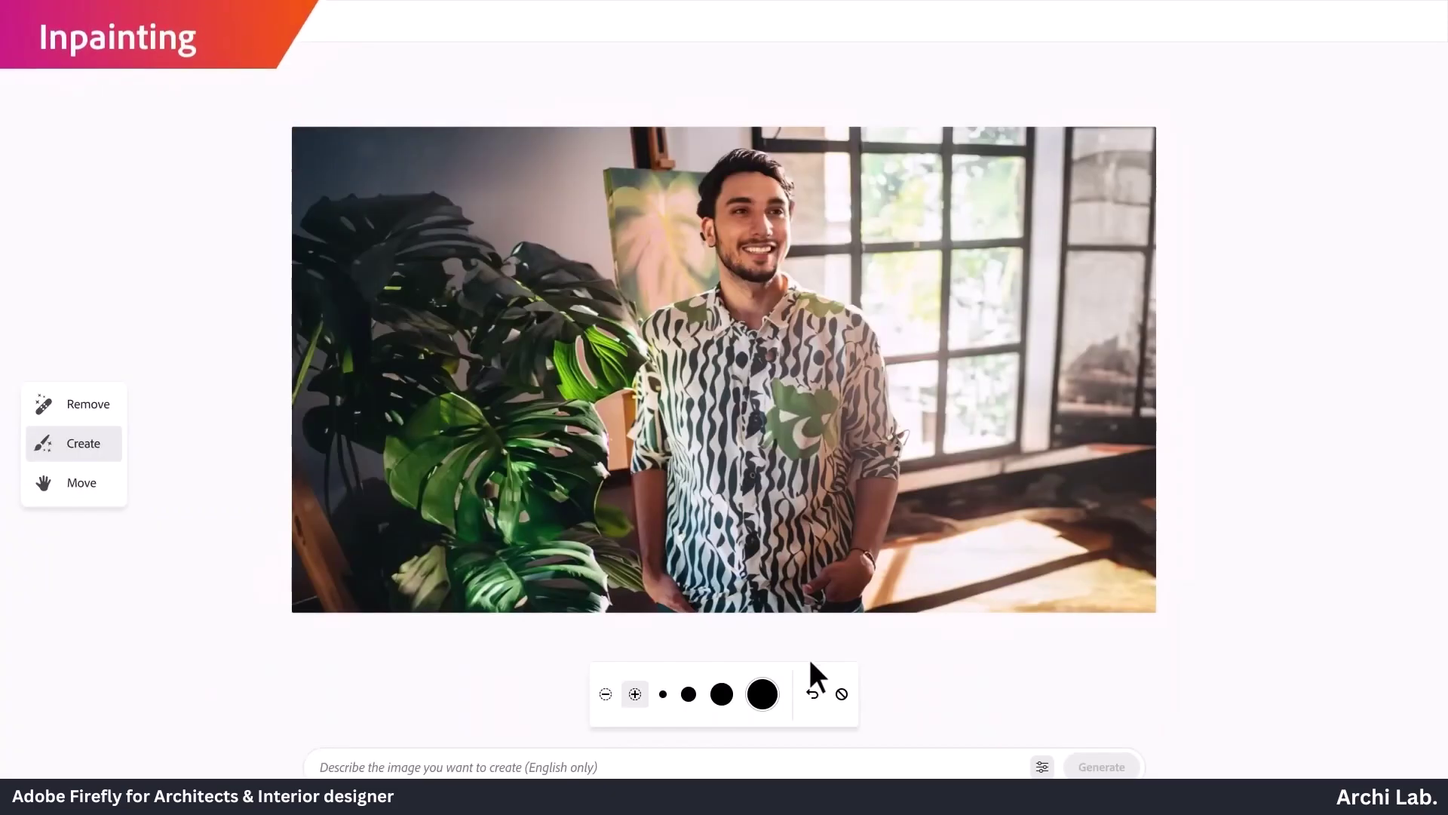
- Mask the man's shirt using Inpainting's largest brush size
left_click(763, 694)
mouse_move(687, 300)
left_mouse_down()
mouse_move(667, 558)
mouse_move(857, 513)
mouse_move(760, 329)
mouse_move(773, 406)
left_mouse_up()
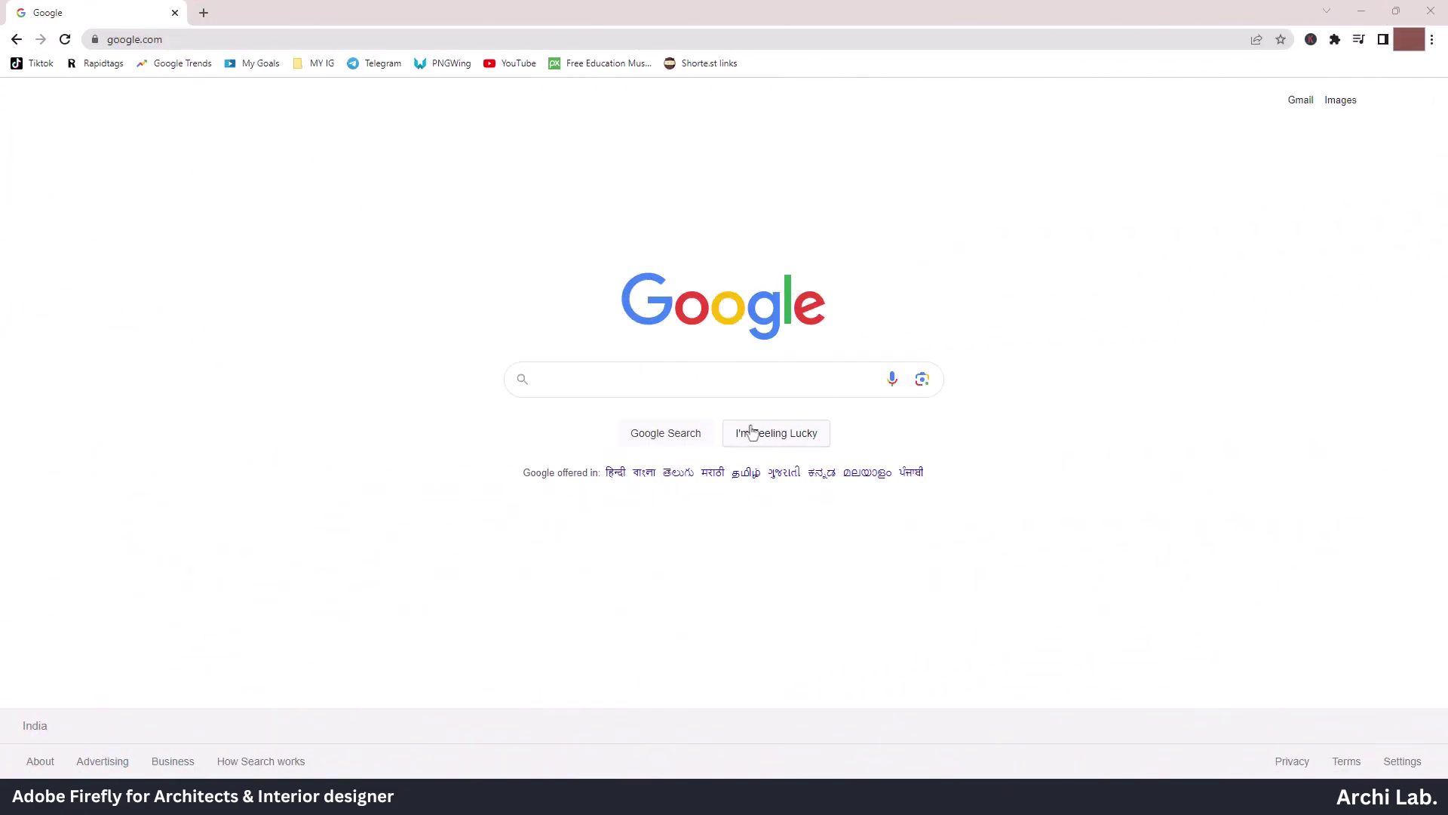
- Search Google for 'adobe firefly' and open Adobe's official Firefly page
left_click(731, 382)
type("adob")
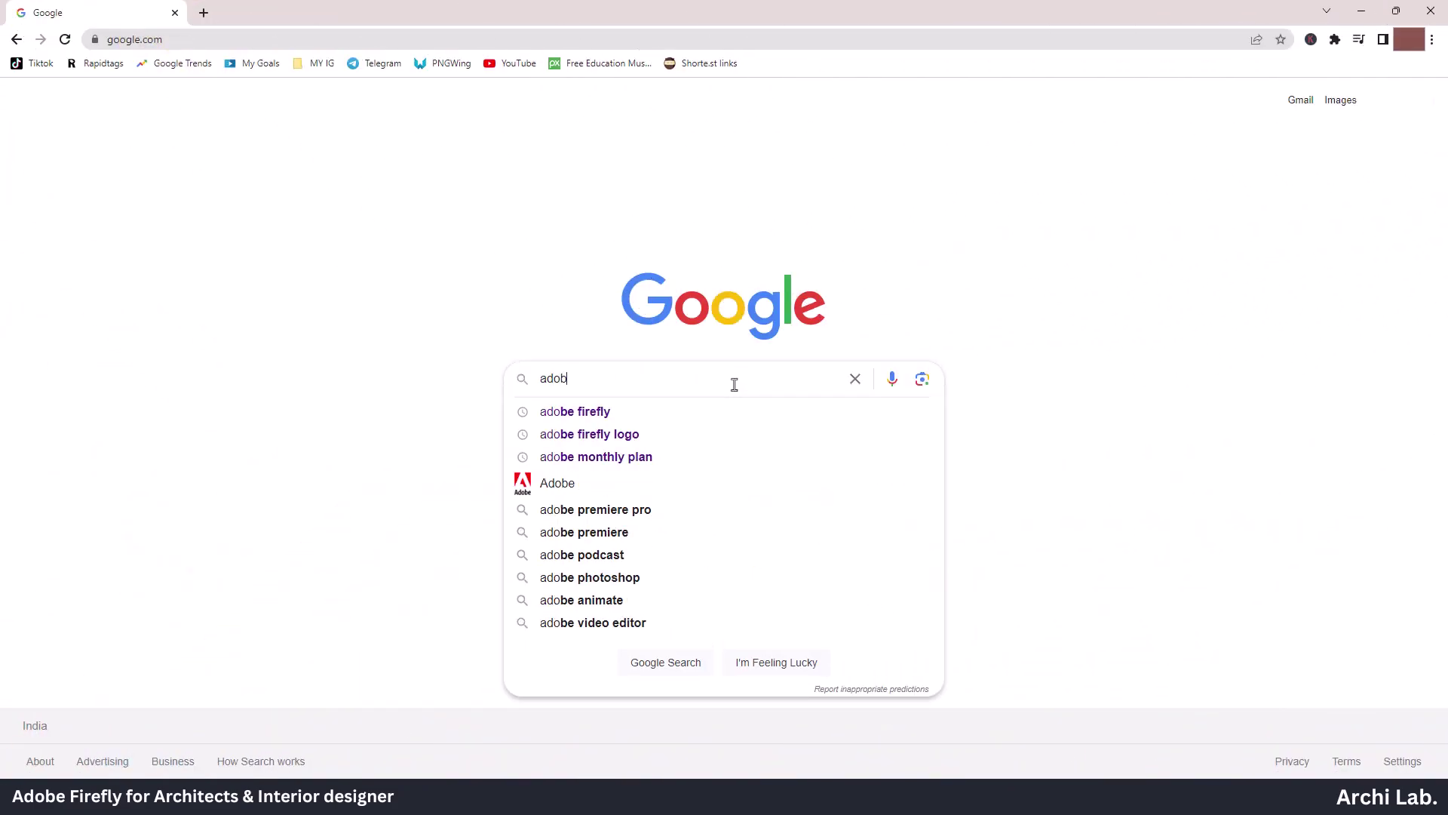
type("e")
left_click(616, 414)
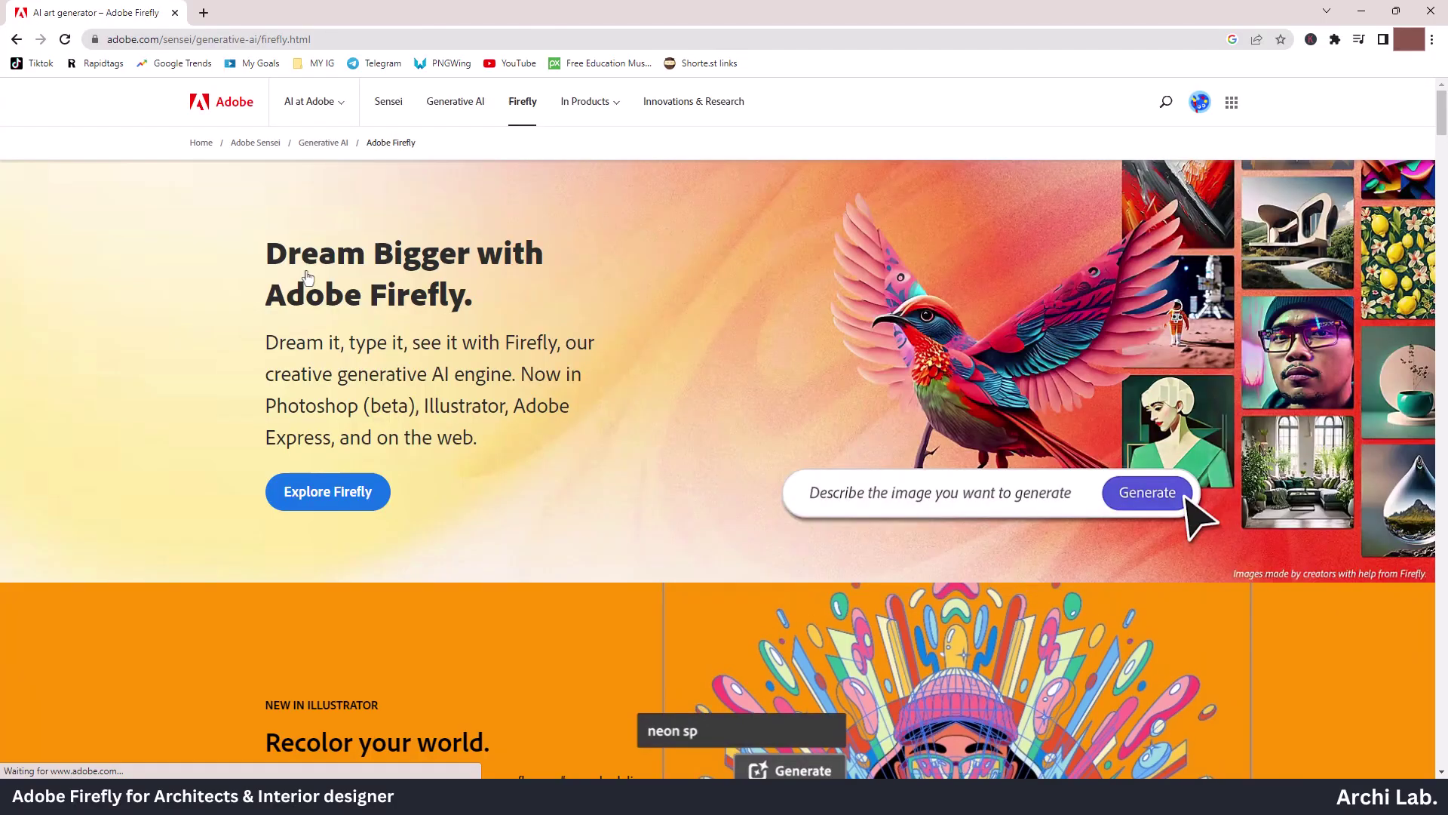
- Open the Firefly beta home page and scroll through the Try these out cards
left_click(1200, 106)
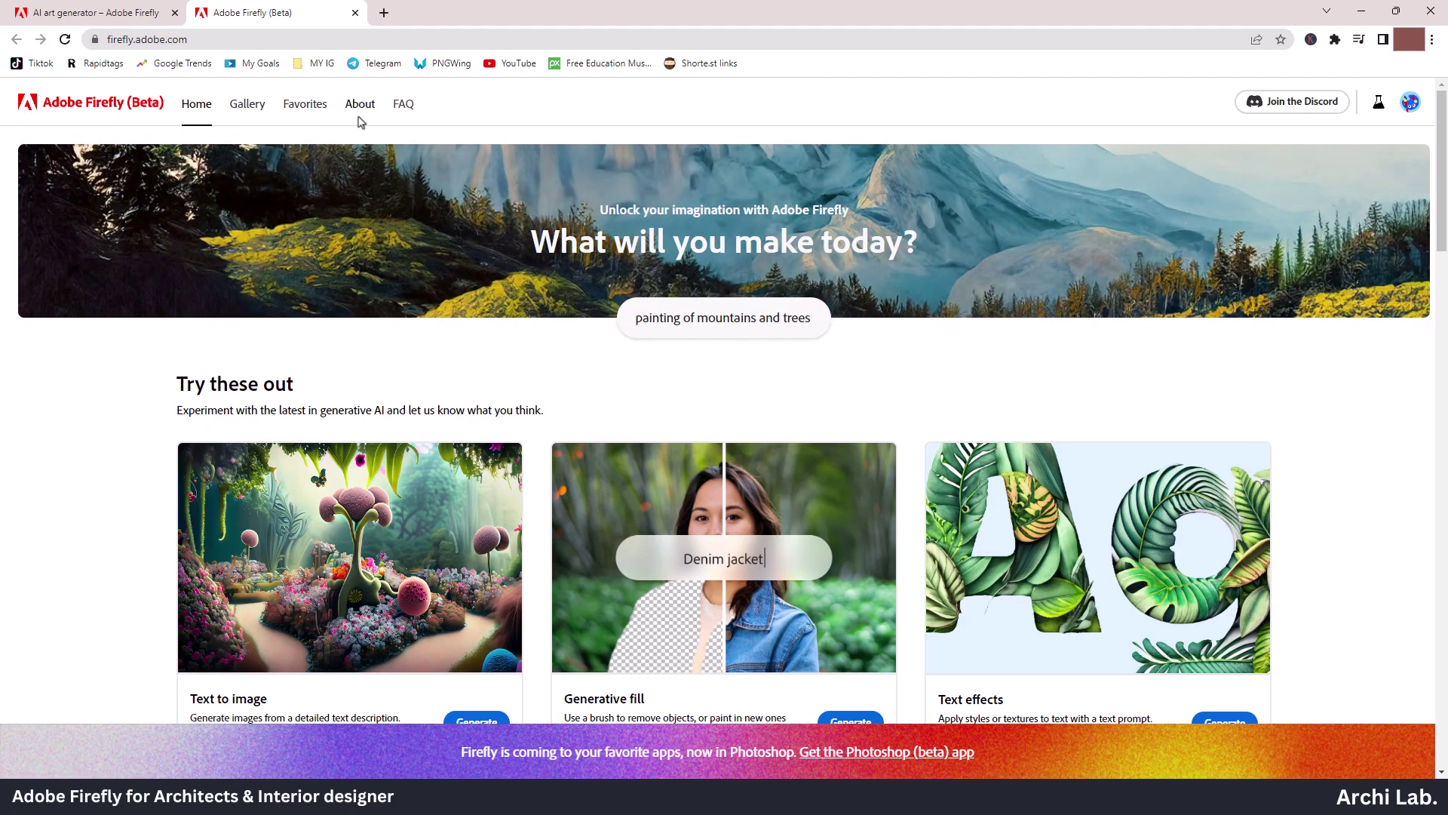
left_click_drag(1441, 212, 1443, 258)
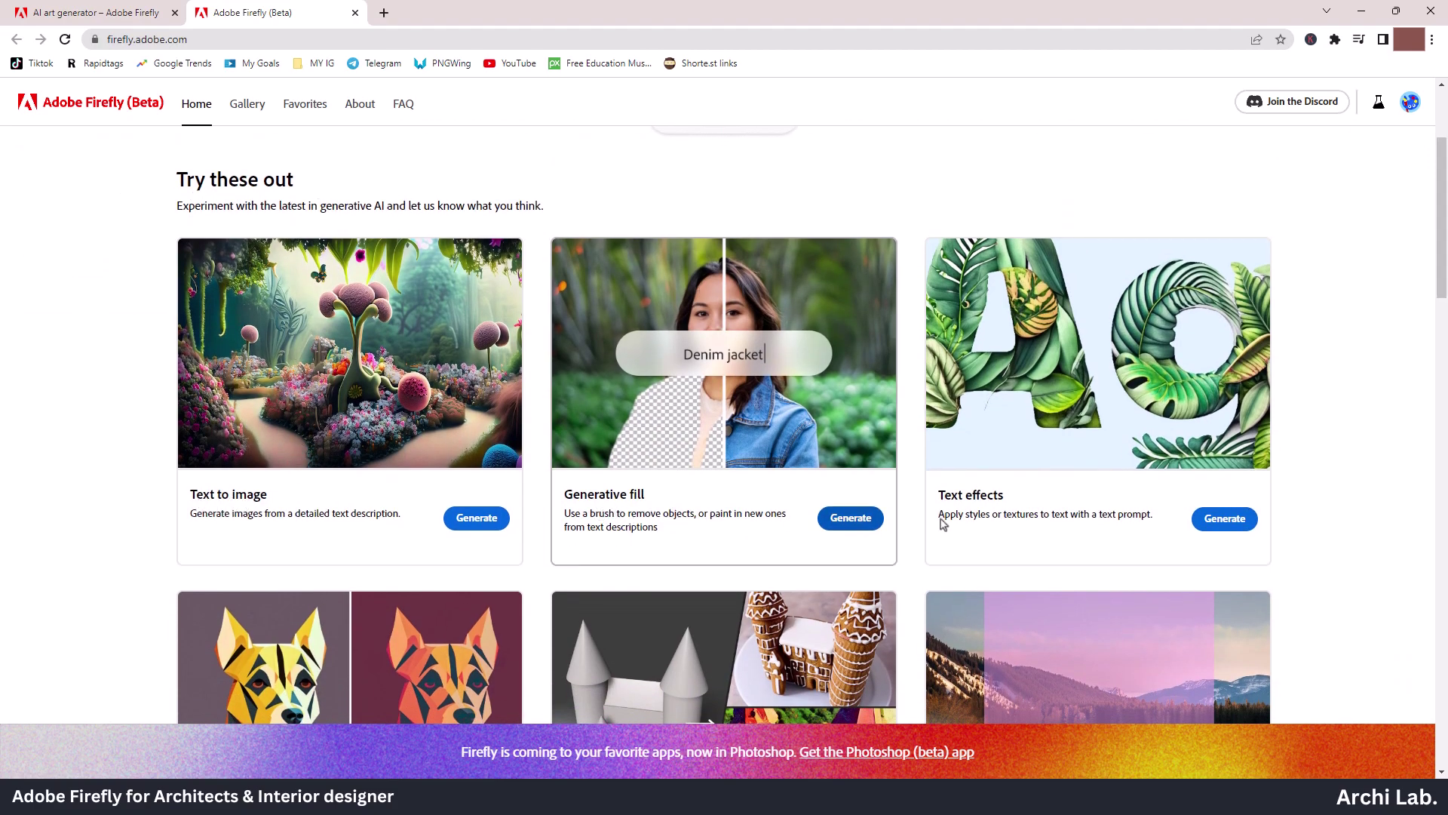
scroll(998, 465, "down", 3)
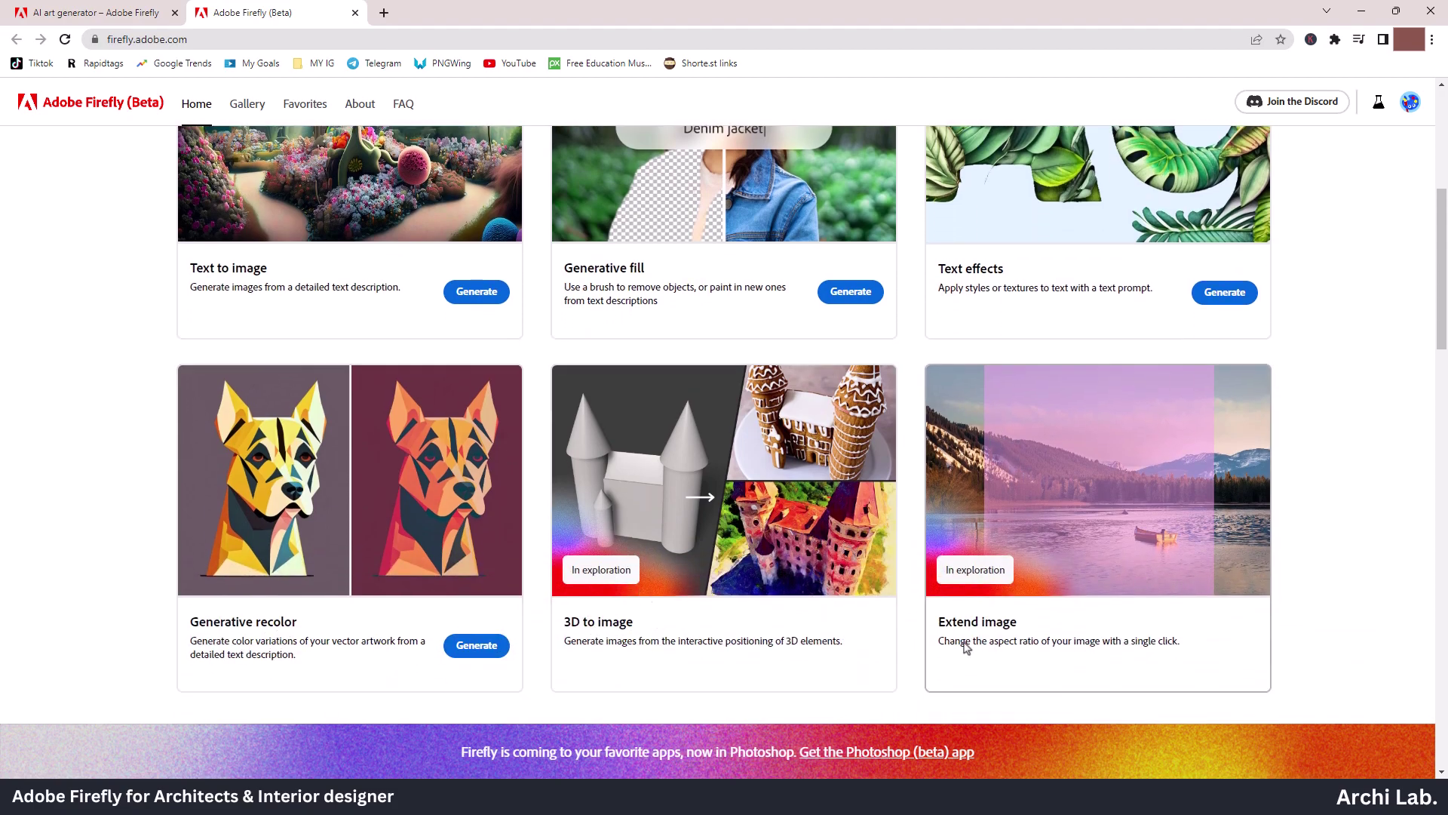
scroll(962, 638, "down", 2)
scroll(962, 633, "down", 2)
left_click_drag(1443, 272, 1443, 147)
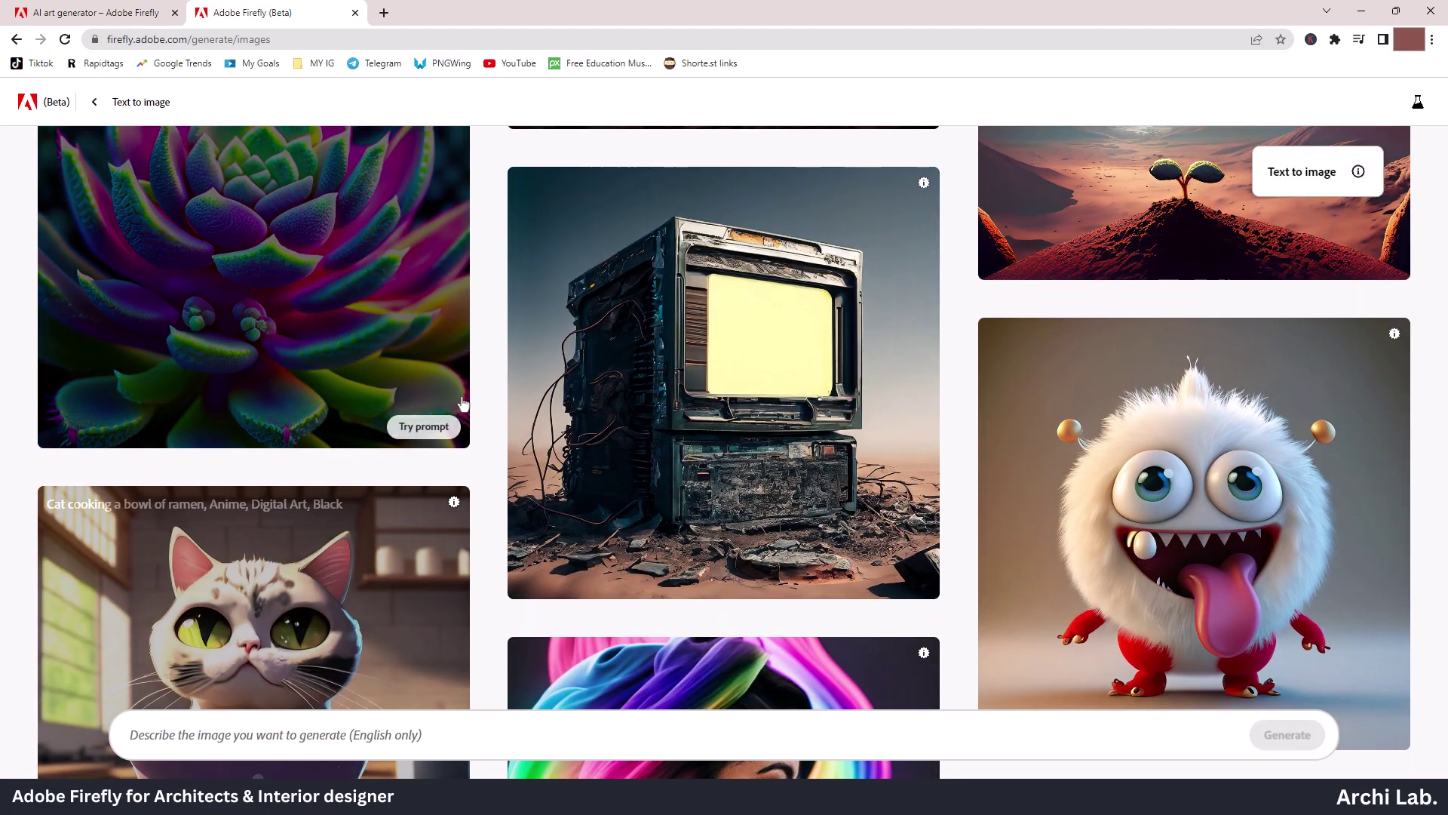
- Return to Text to image and type a modern kitchen with yellow open cabinets prompt
scroll(463, 403, "up", 2)
scroll(463, 403, "up", 5)
scroll(463, 404, "up", 3)
scroll(463, 403, "up", 3)
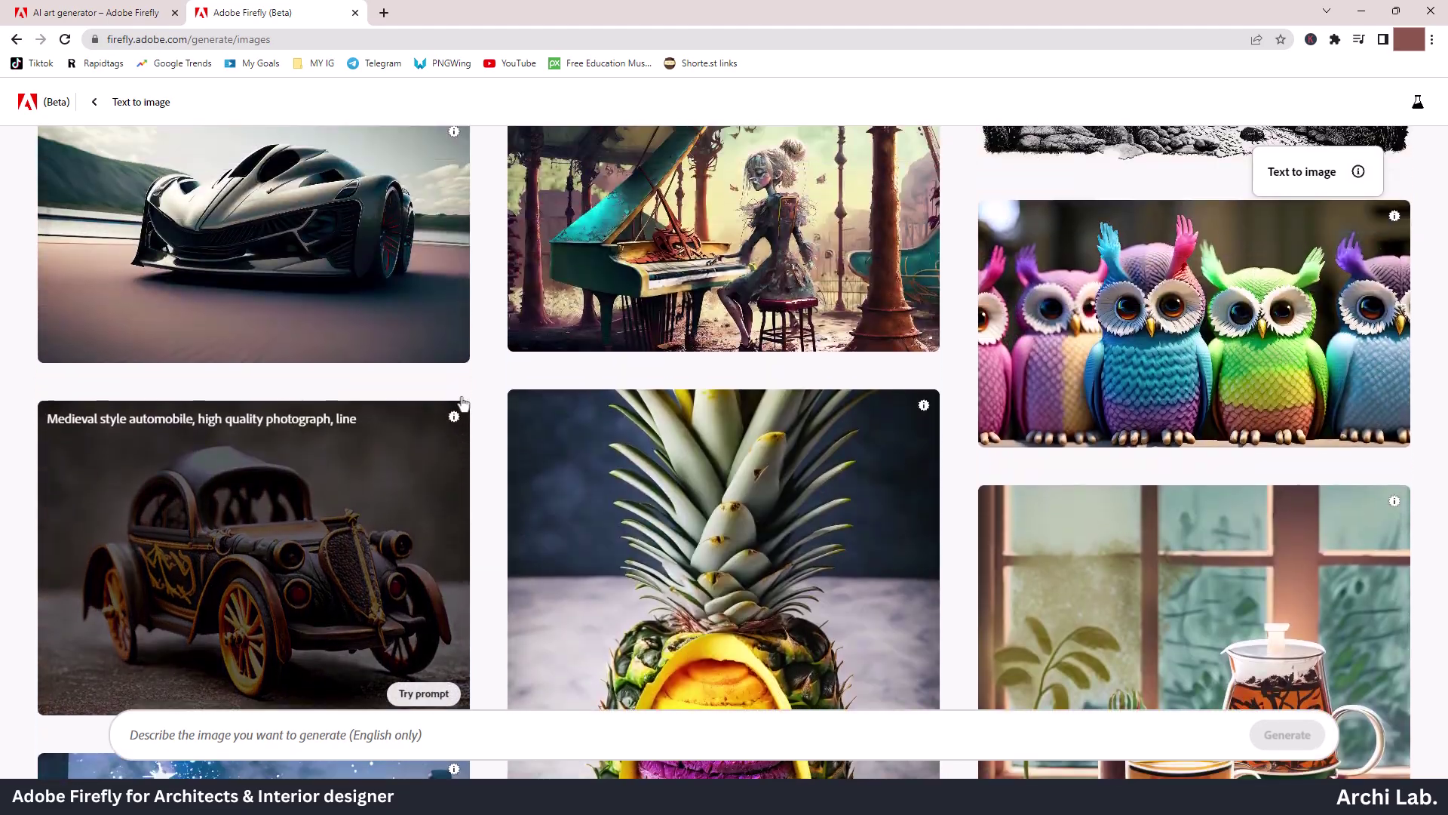
scroll(463, 402, "up", 3)
scroll(463, 403, "up", 4)
scroll(463, 403, "up", 3)
scroll(483, 415, "up", 1)
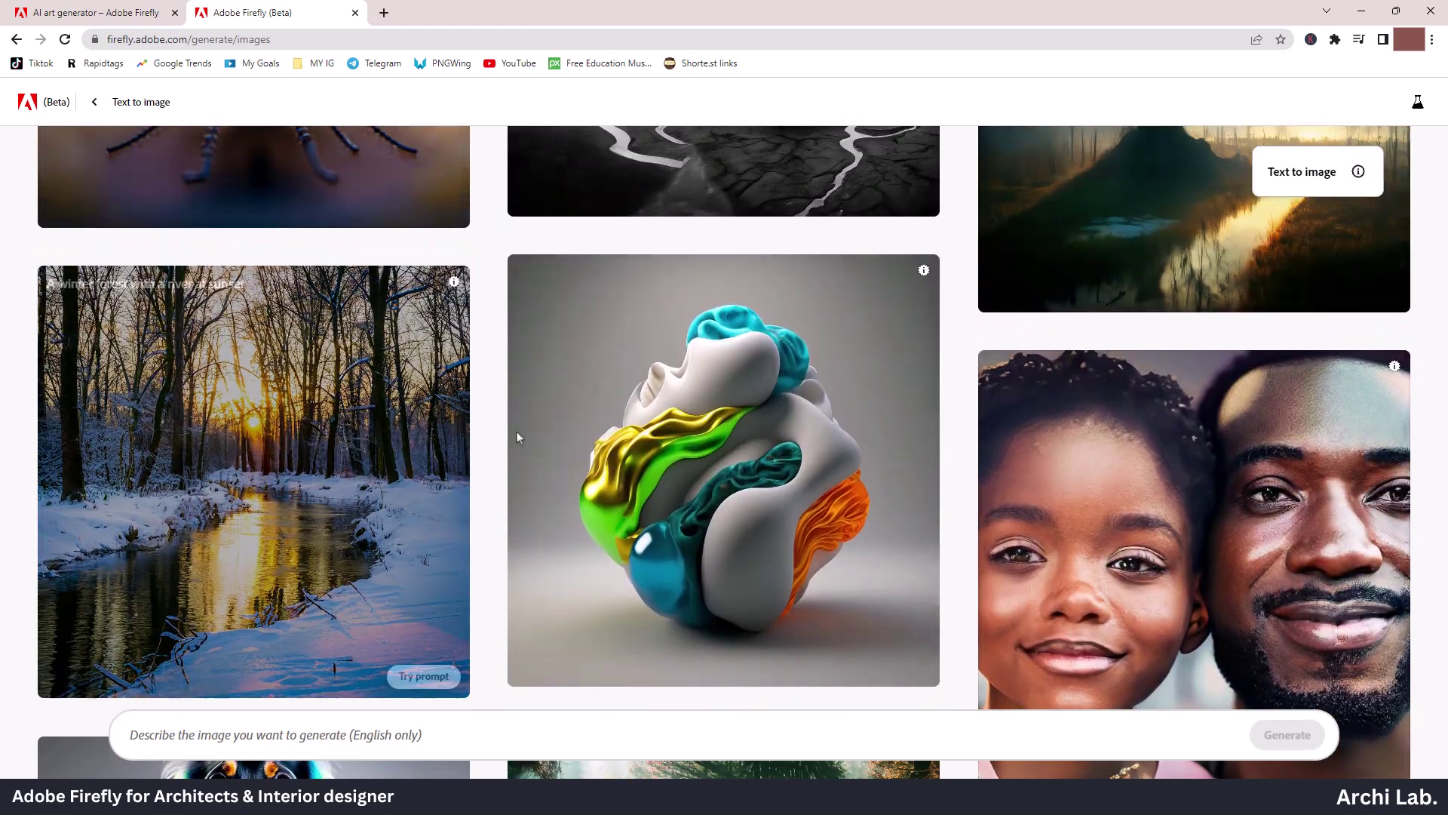
scroll(1195, 336, "up", 3)
scroll(452, 362, "up", 4)
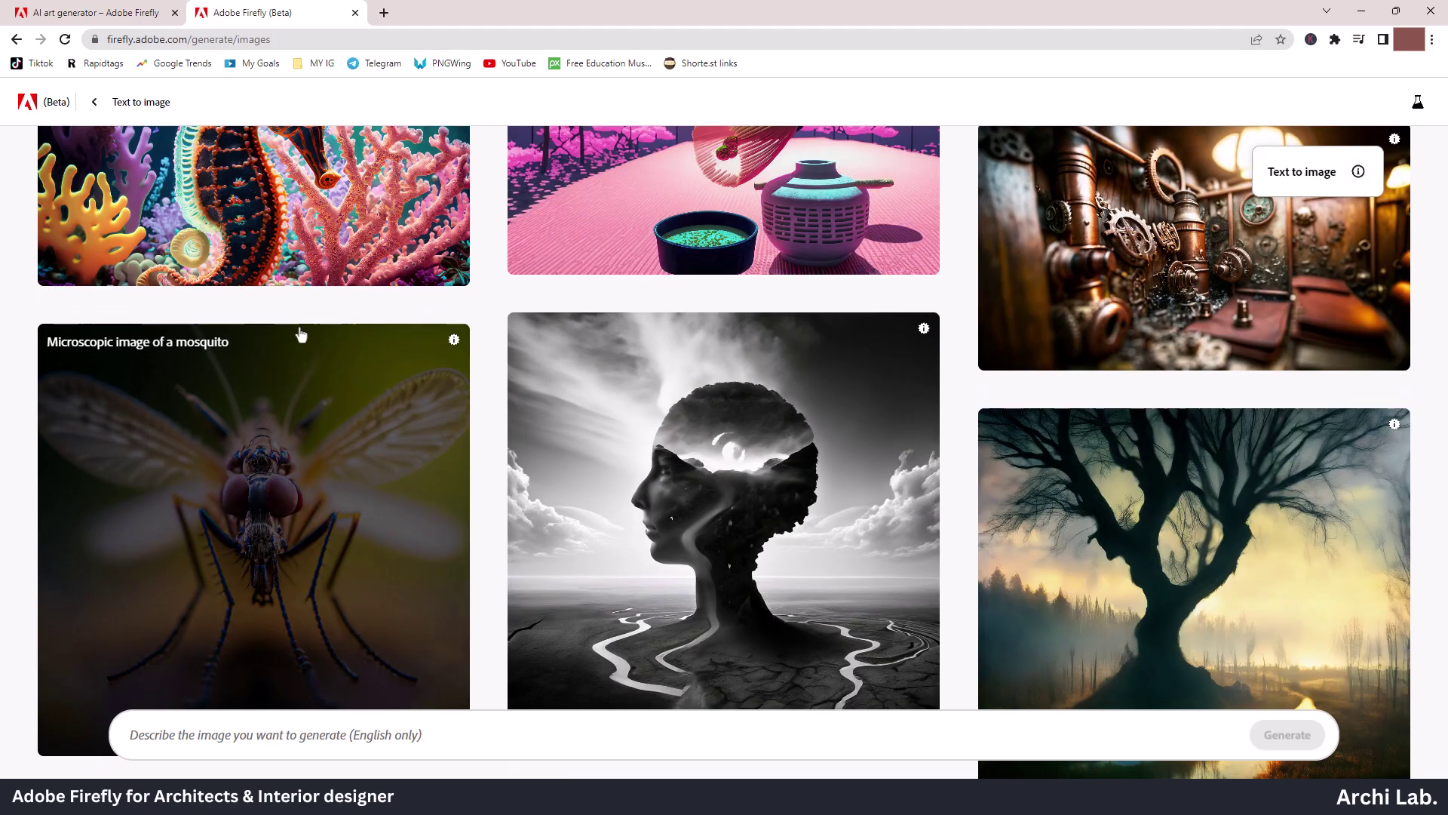
scroll(300, 334, "up", 5)
scroll(300, 335, "up", 4)
scroll(314, 344, "down", 2)
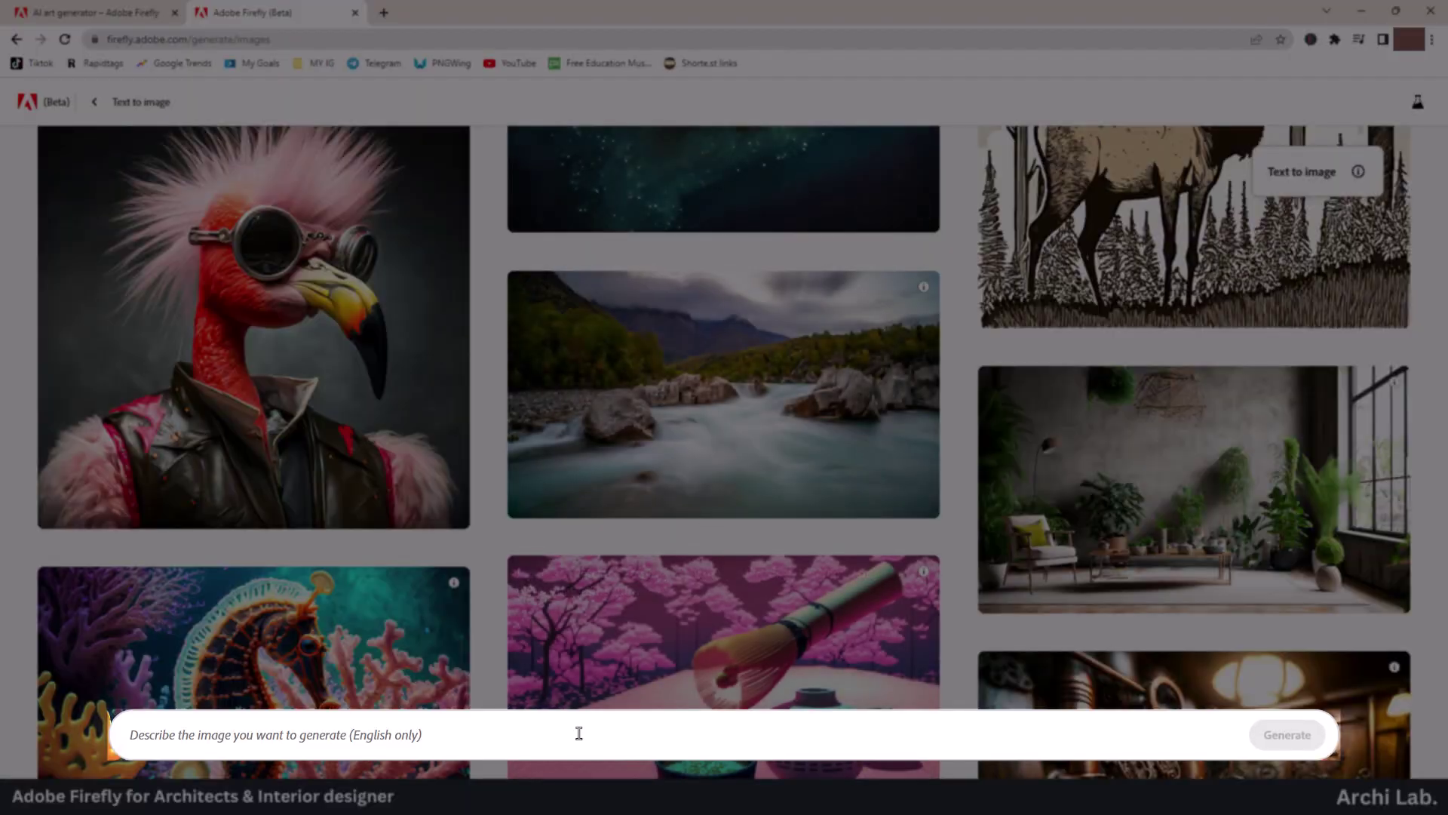
type("k")
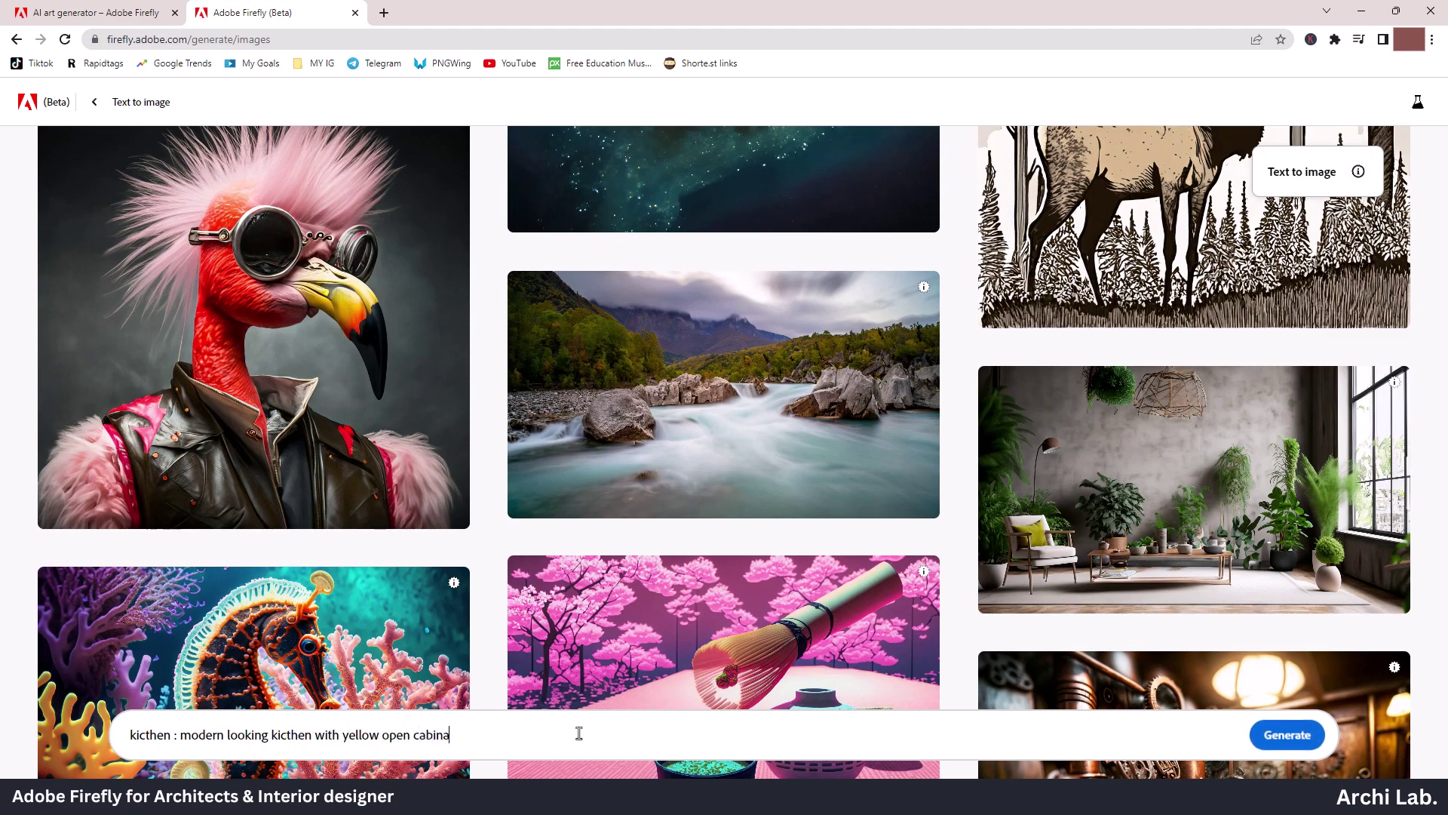
- Generate the kitchen images with Content type None at Widescreen 16:9, leaving colour and tone unchanged
left_click(1287, 734)
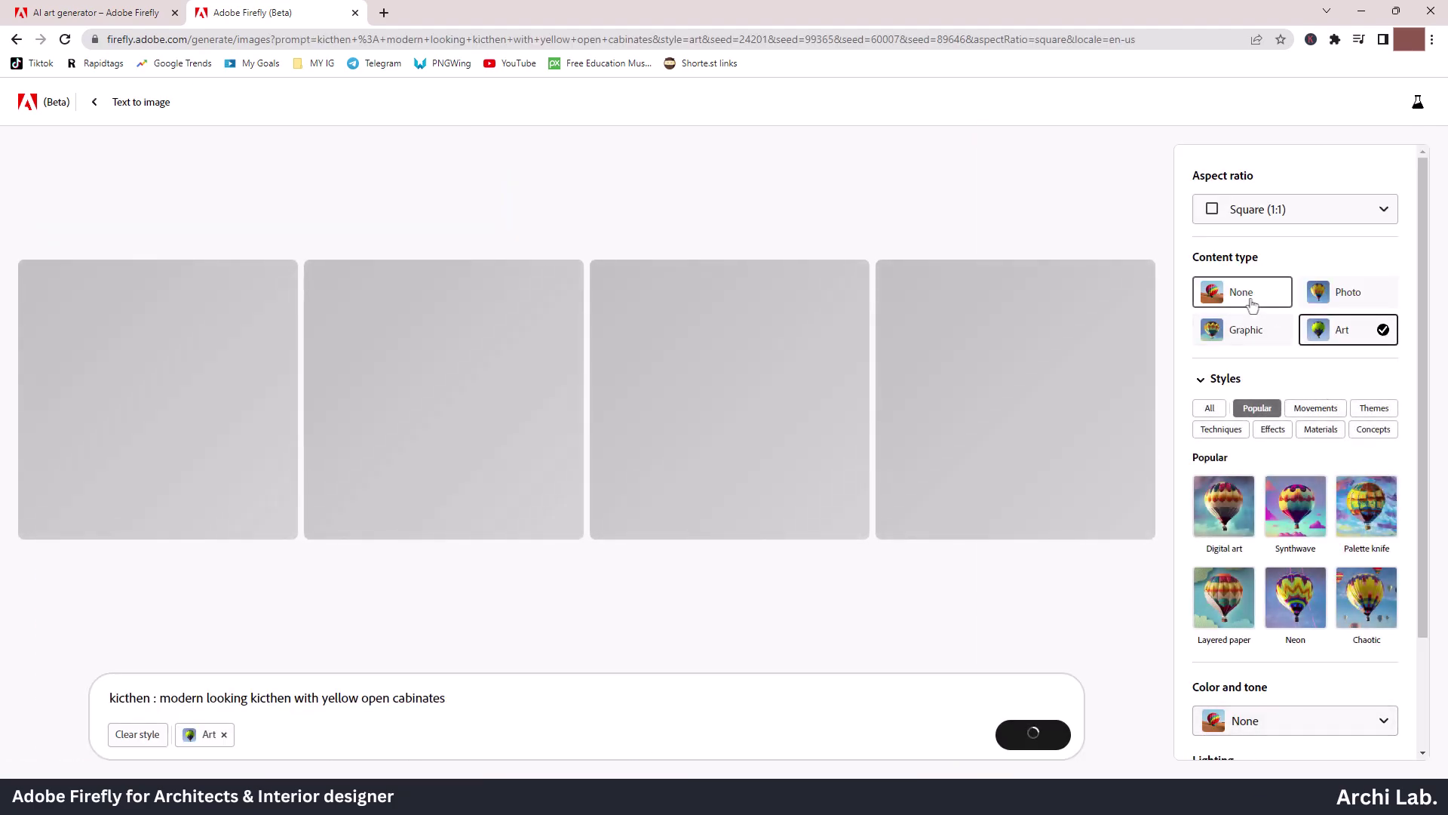
left_click(1237, 292)
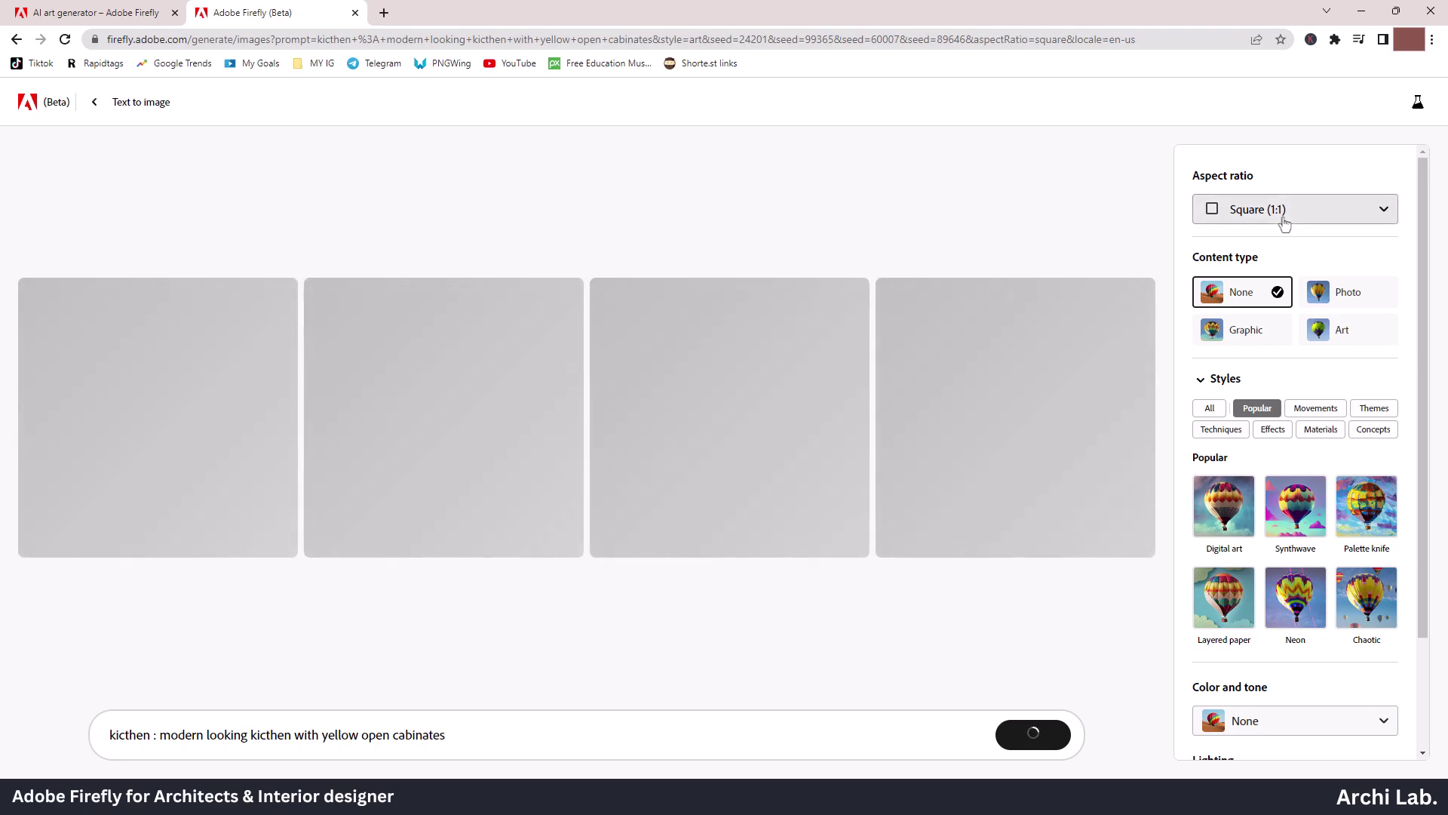
left_click(1280, 218)
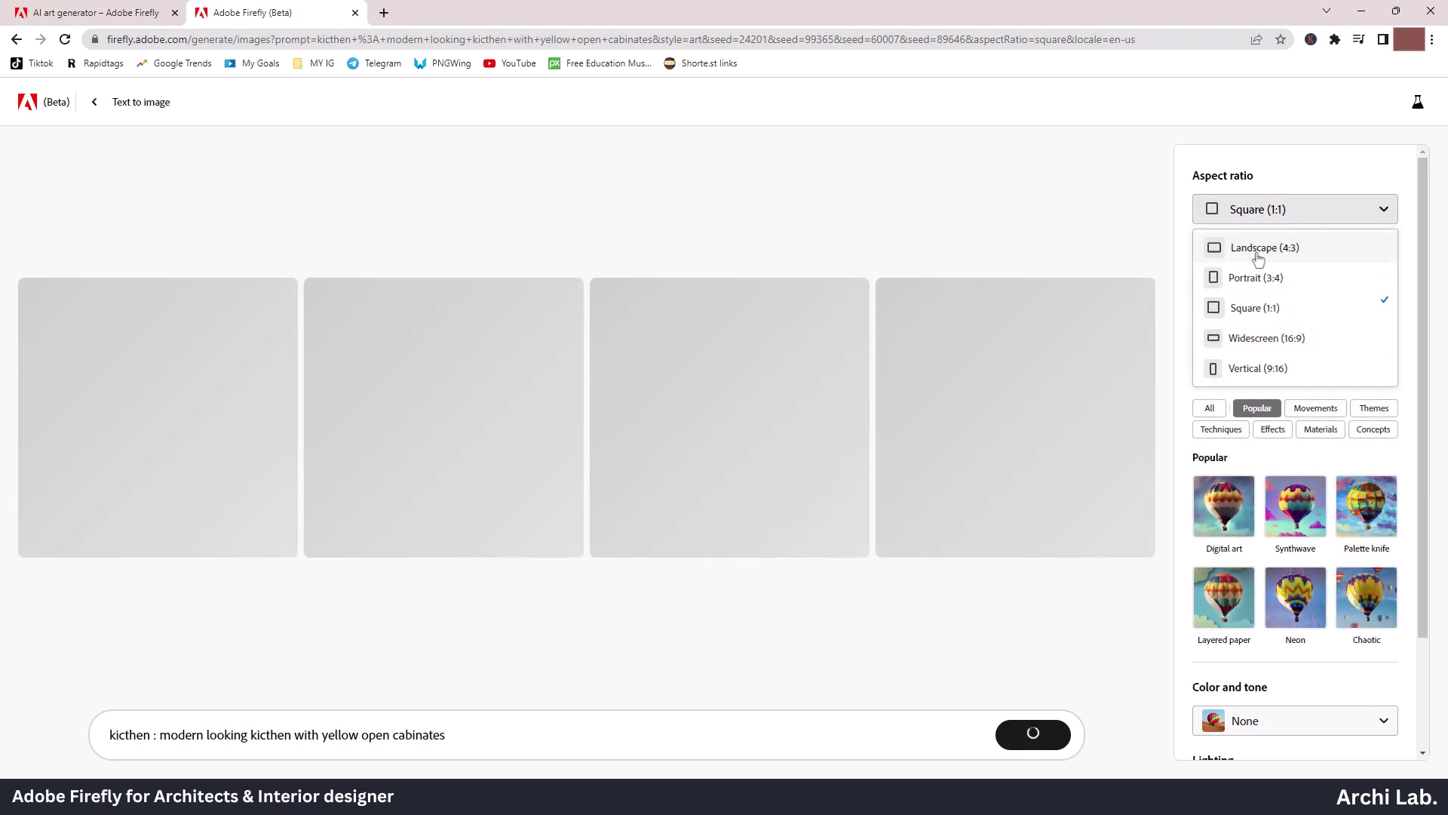
left_click(1278, 340)
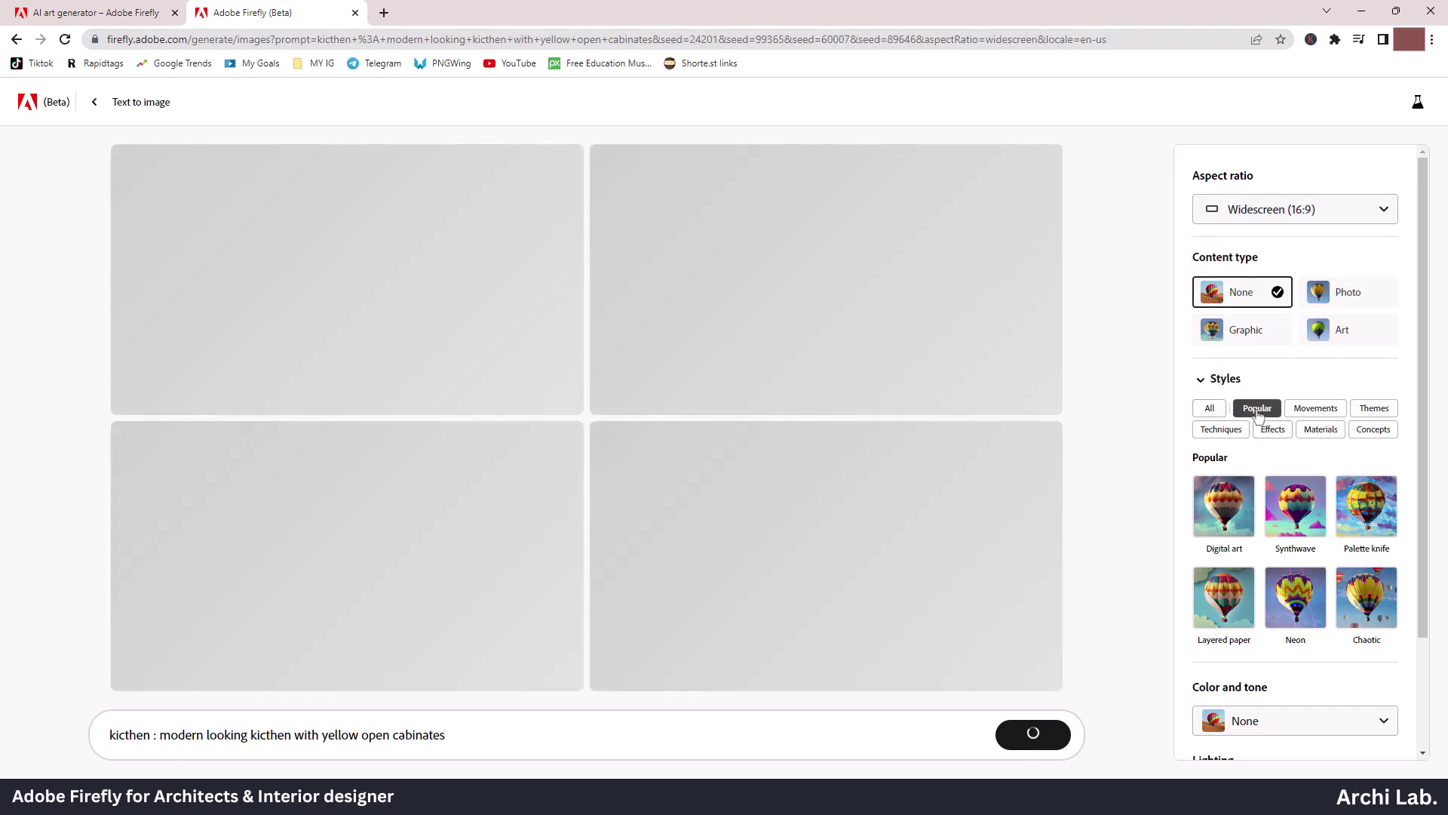
scroll(1258, 491, "down", 2)
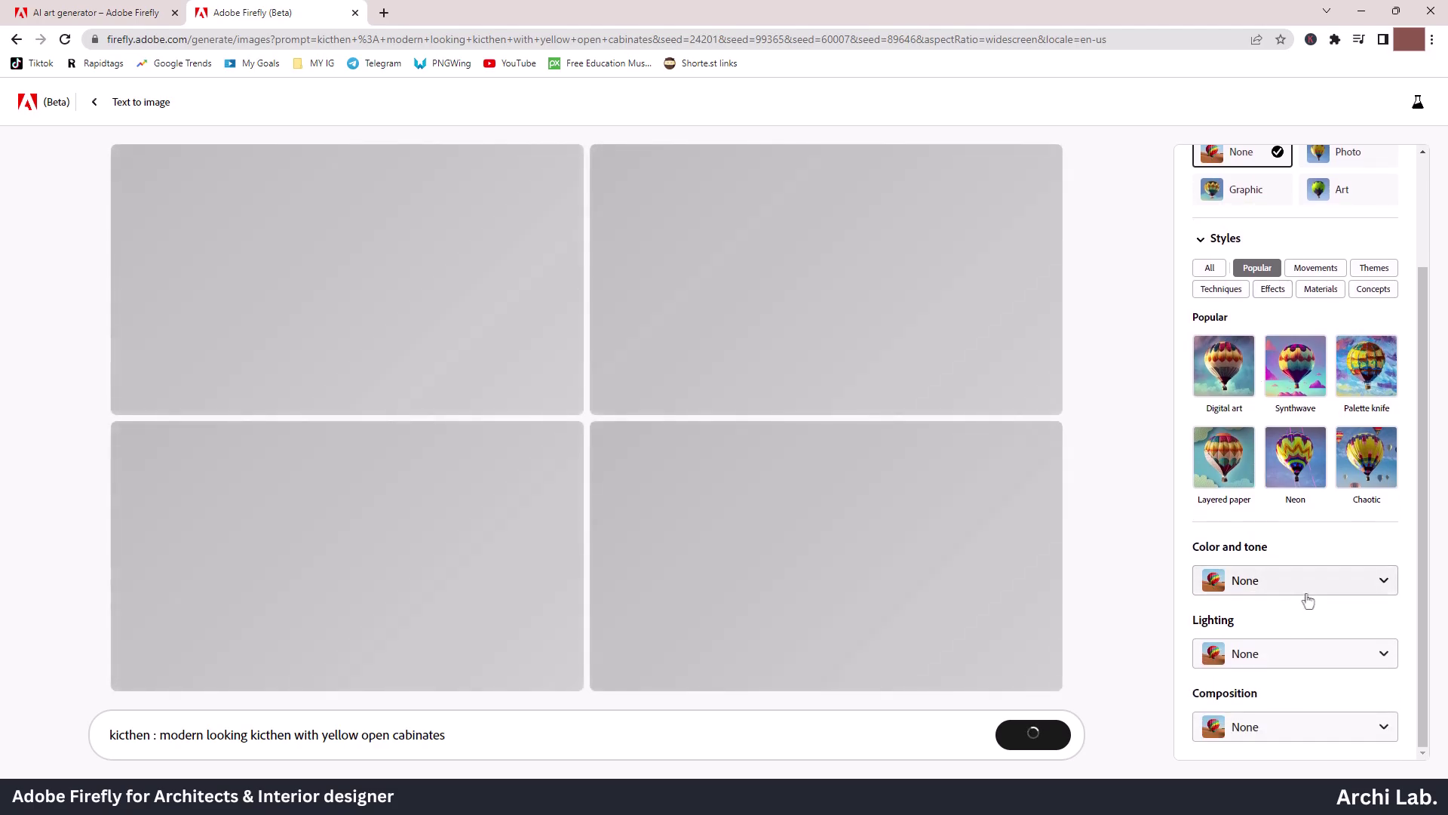
left_click(1299, 590)
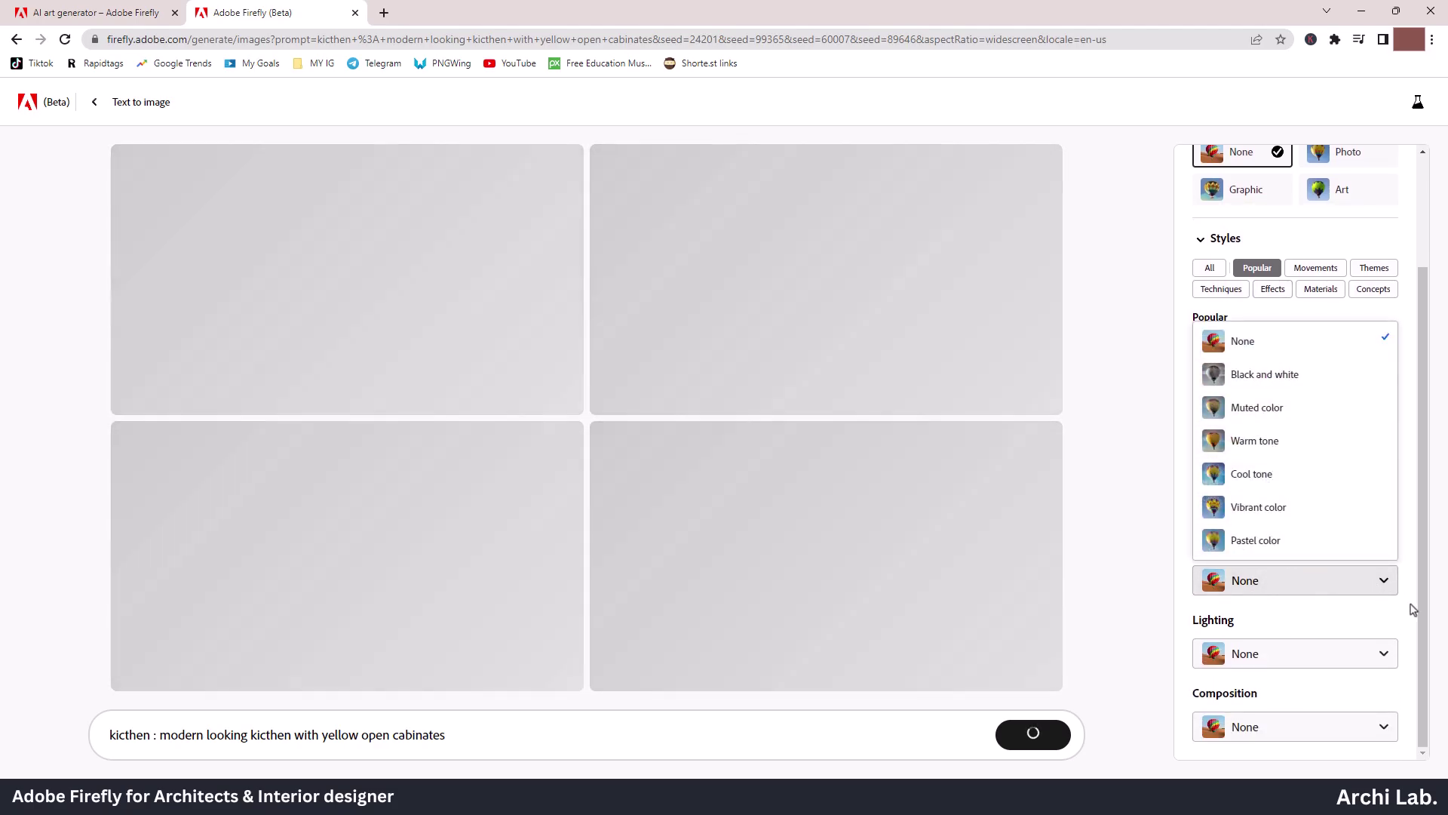
left_click(1413, 610)
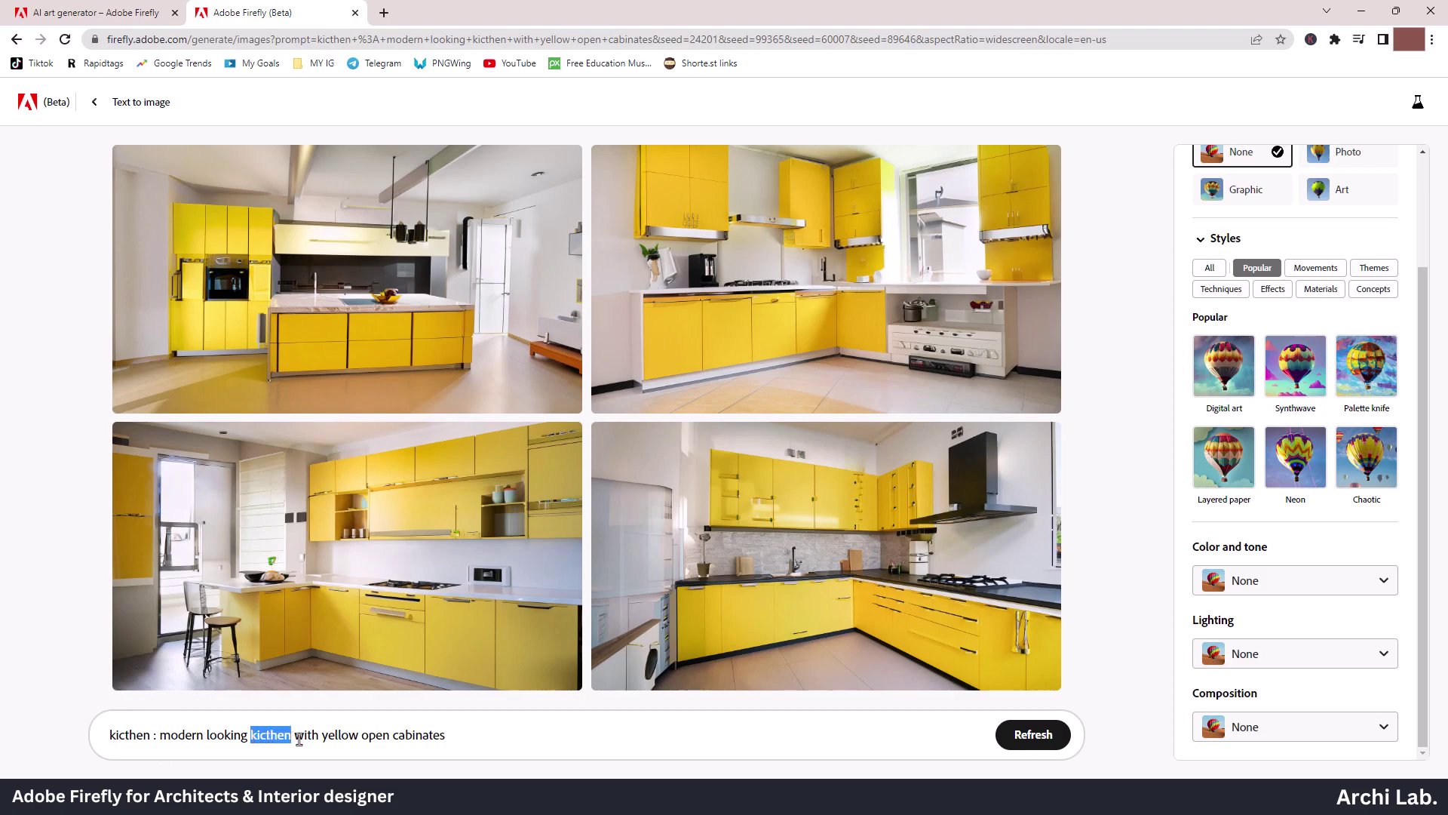
- Regenerate using the bottom-left kitchen as a strongly weighted reference, then view one result full-size
left_click(504, 439)
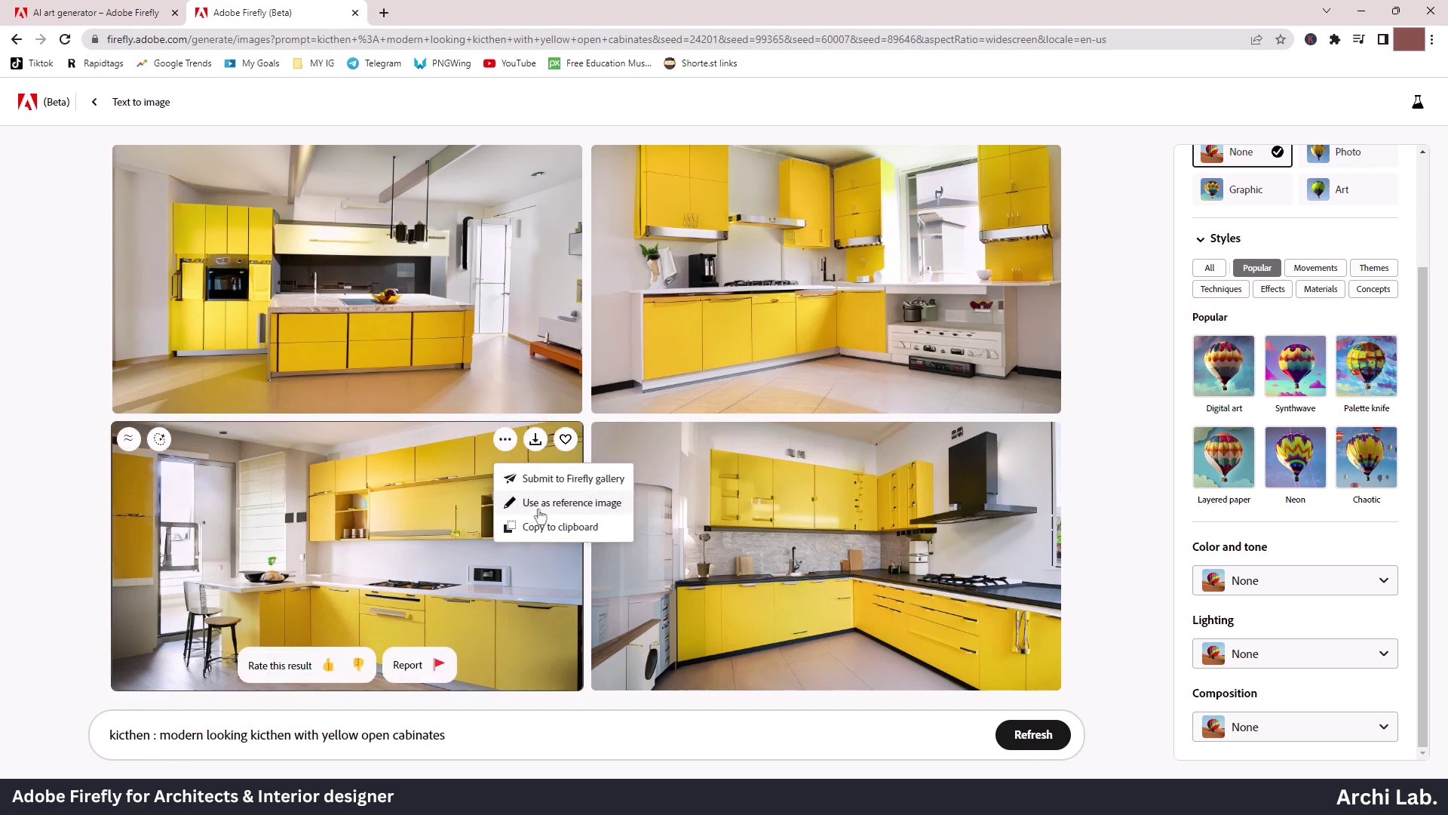
left_click(549, 503)
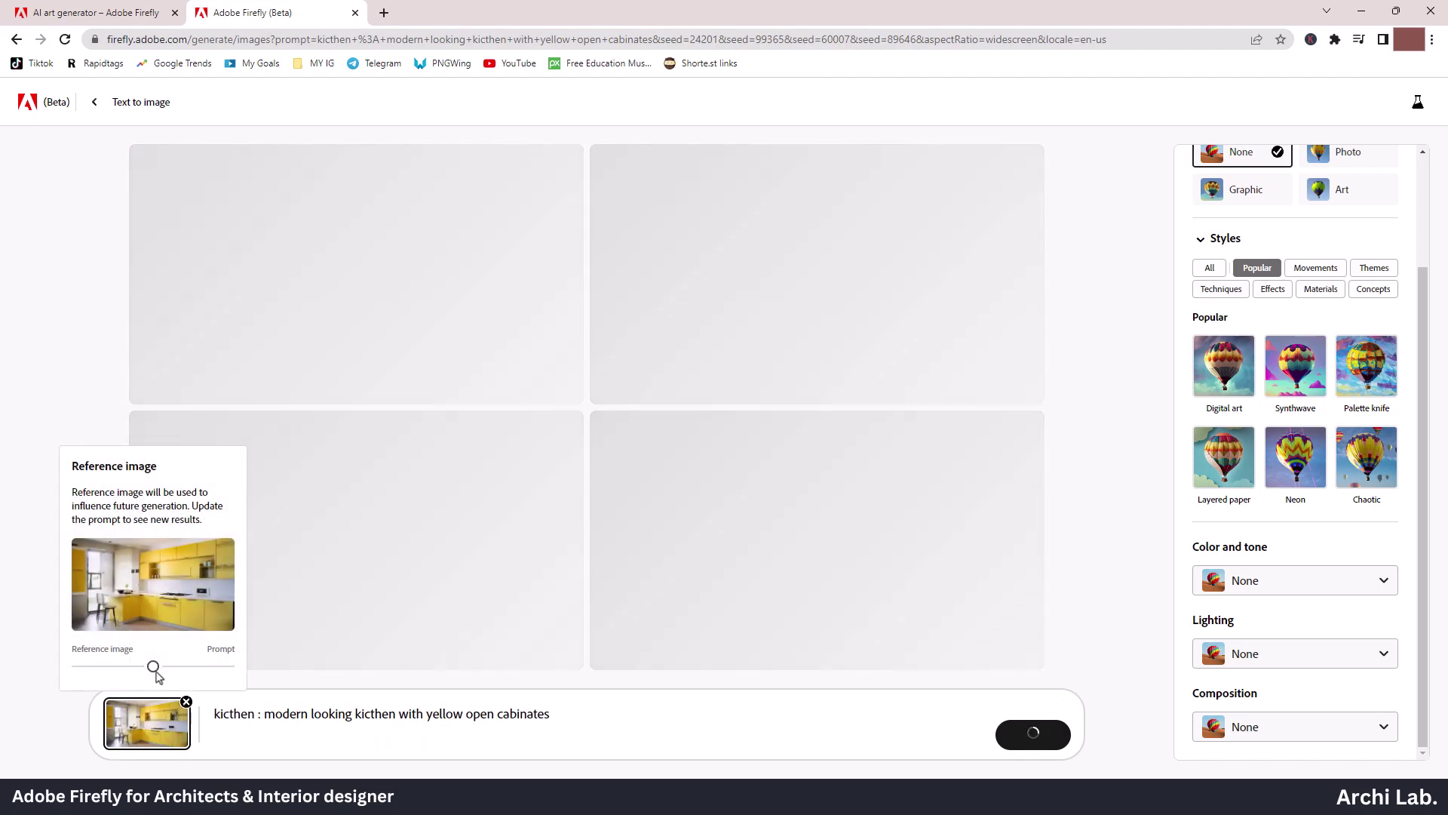
left_click_drag(153, 666, 112, 666)
left_click(339, 467)
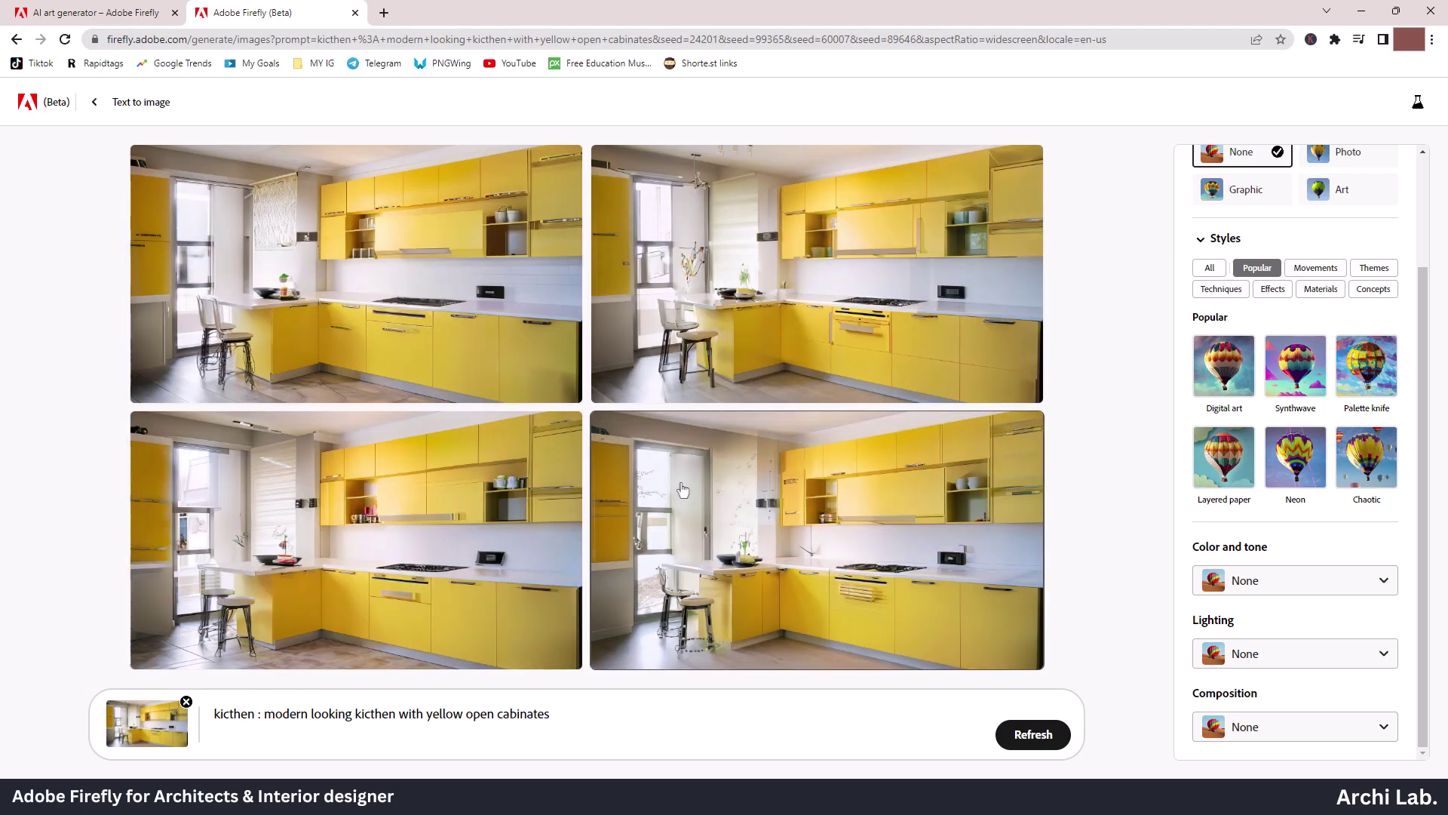
left_click(774, 270)
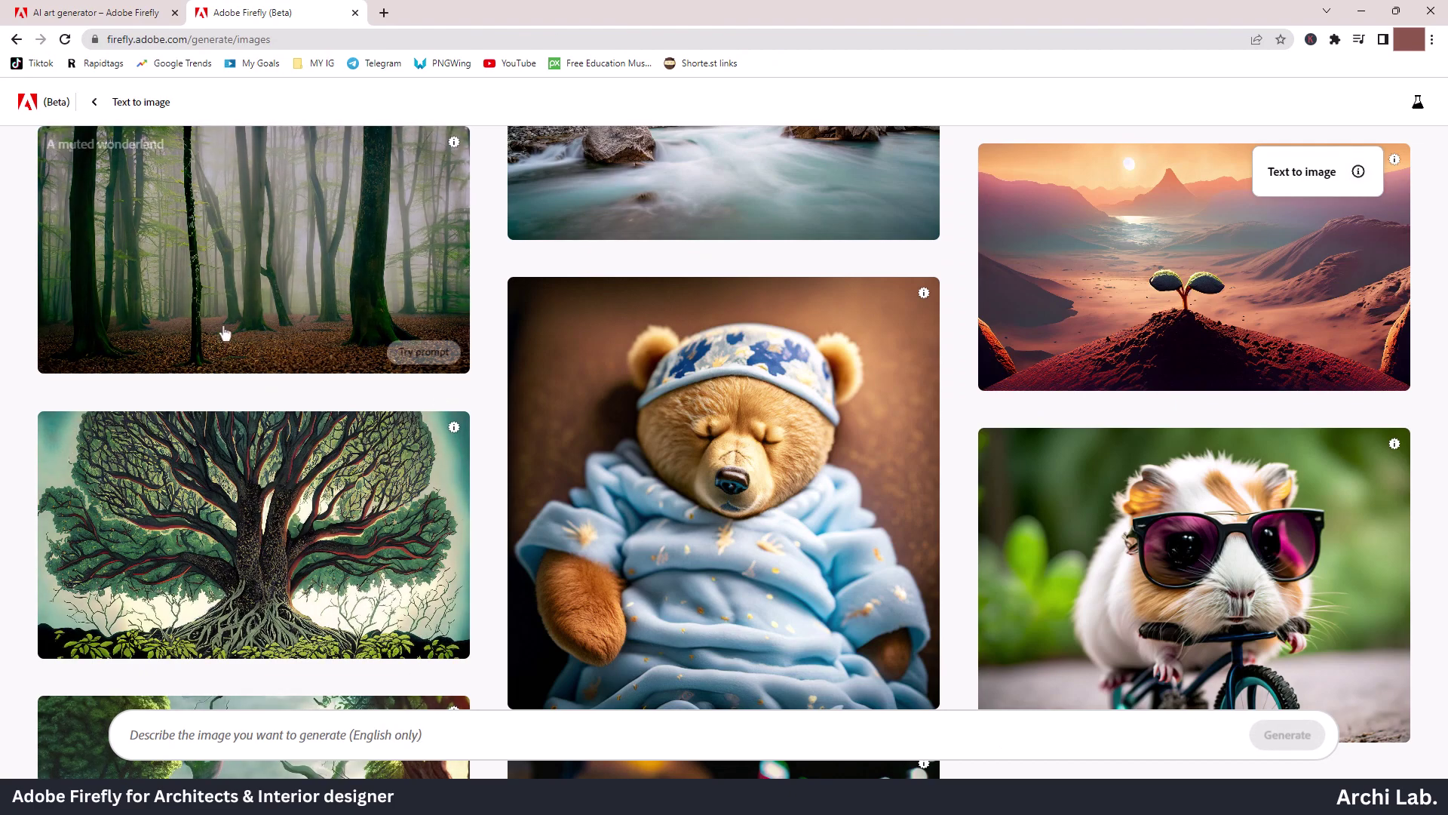
- Generate images from 'Modern looking villa with open terrace garden and infinity pool overhang.'
left_click(431, 738)
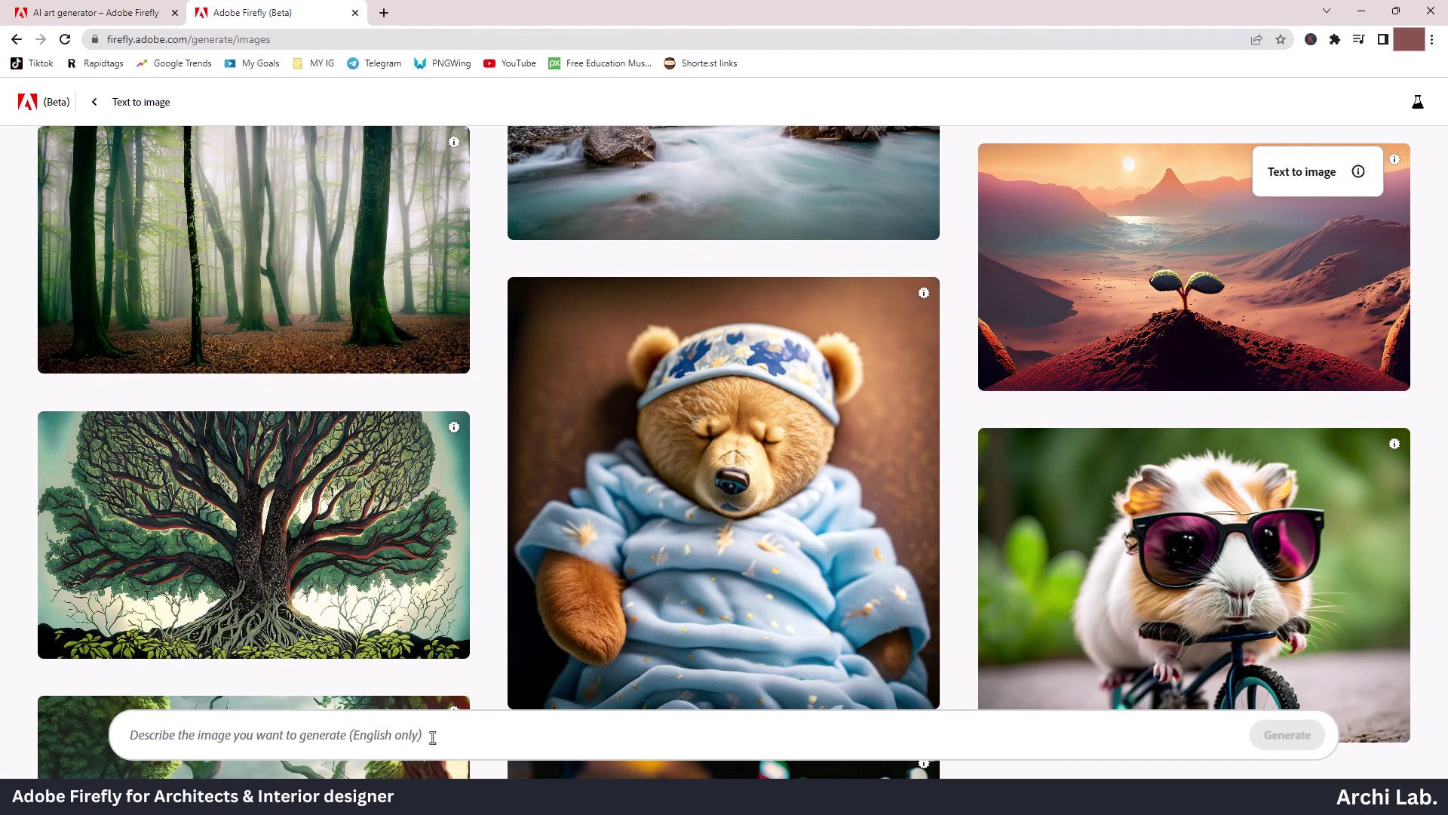
type("Modern looking villa with open terrace garden and infinity pool overhang.")
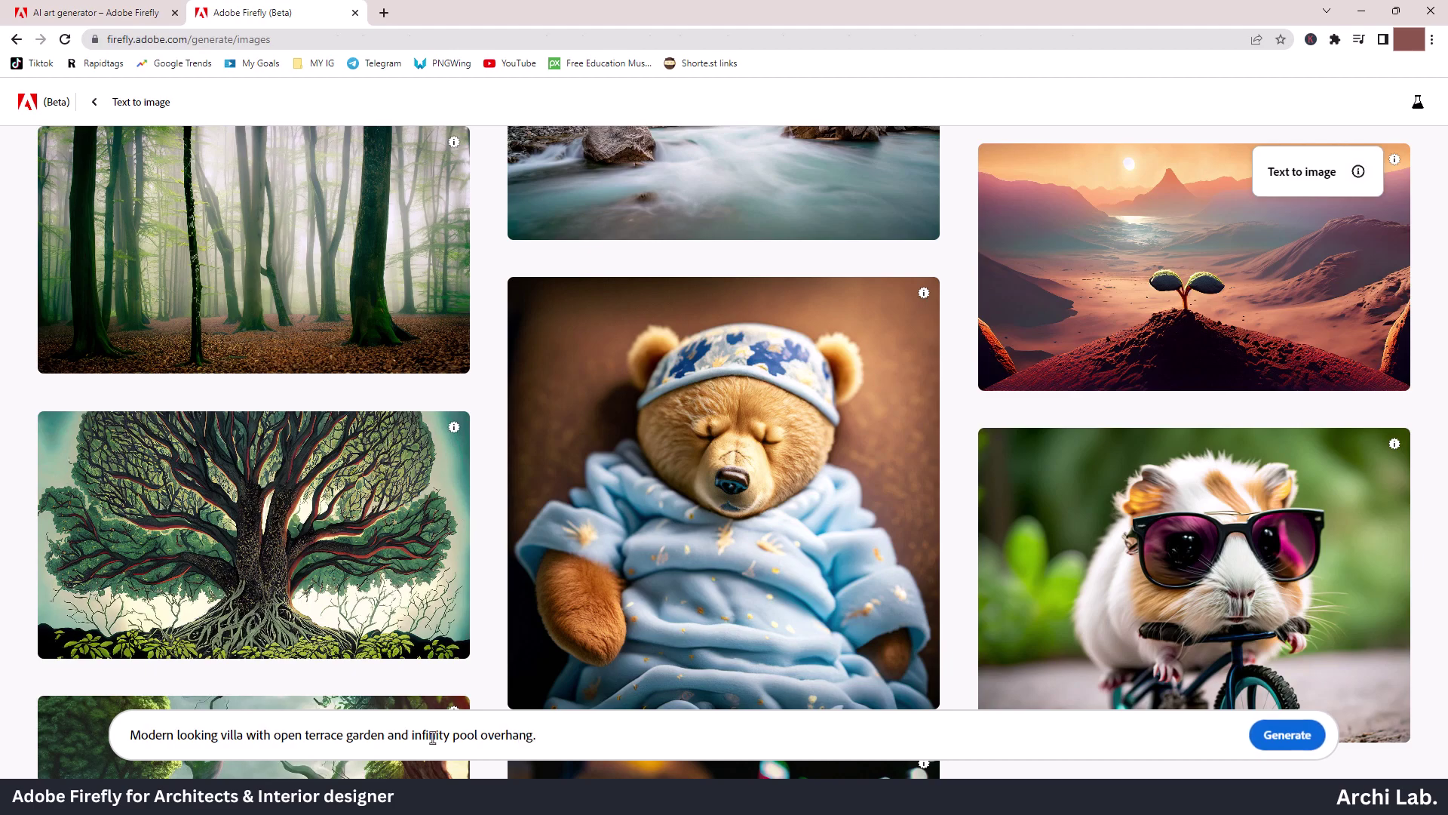
key("Return")
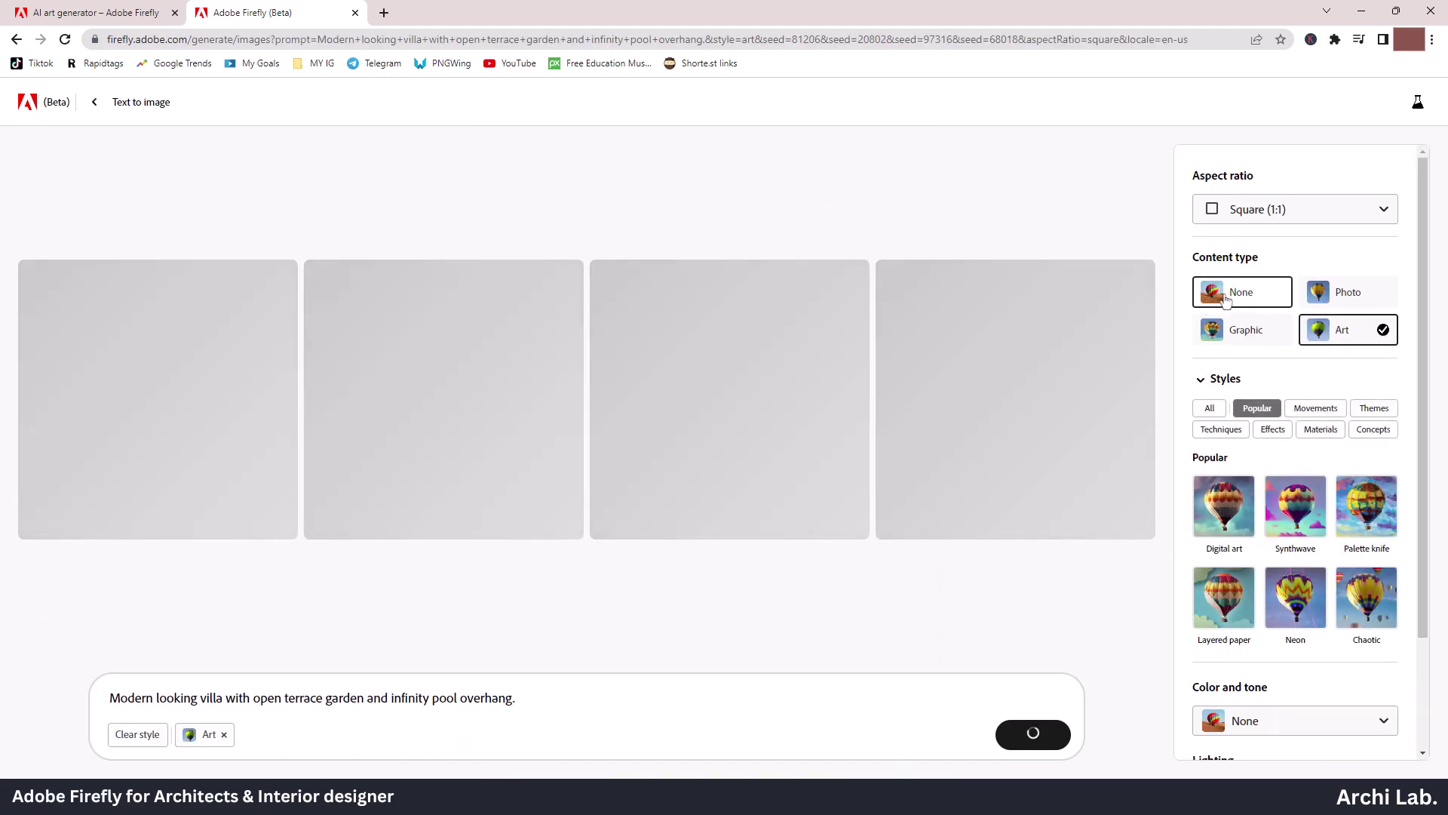
- Set Content type to None and aspect ratio to Widescreen (16:9) for the villas
left_click(1225, 301)
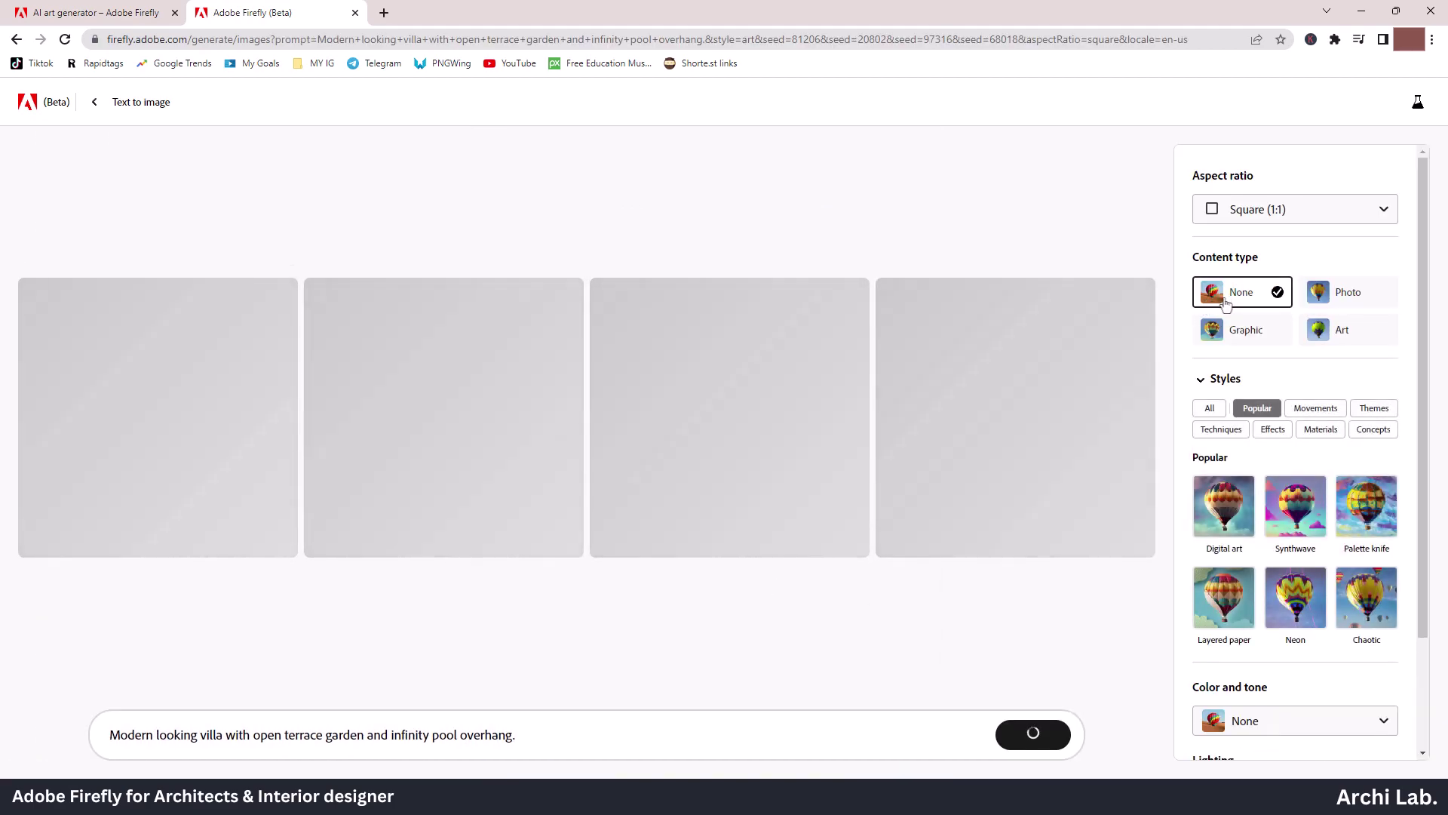
left_click(1274, 210)
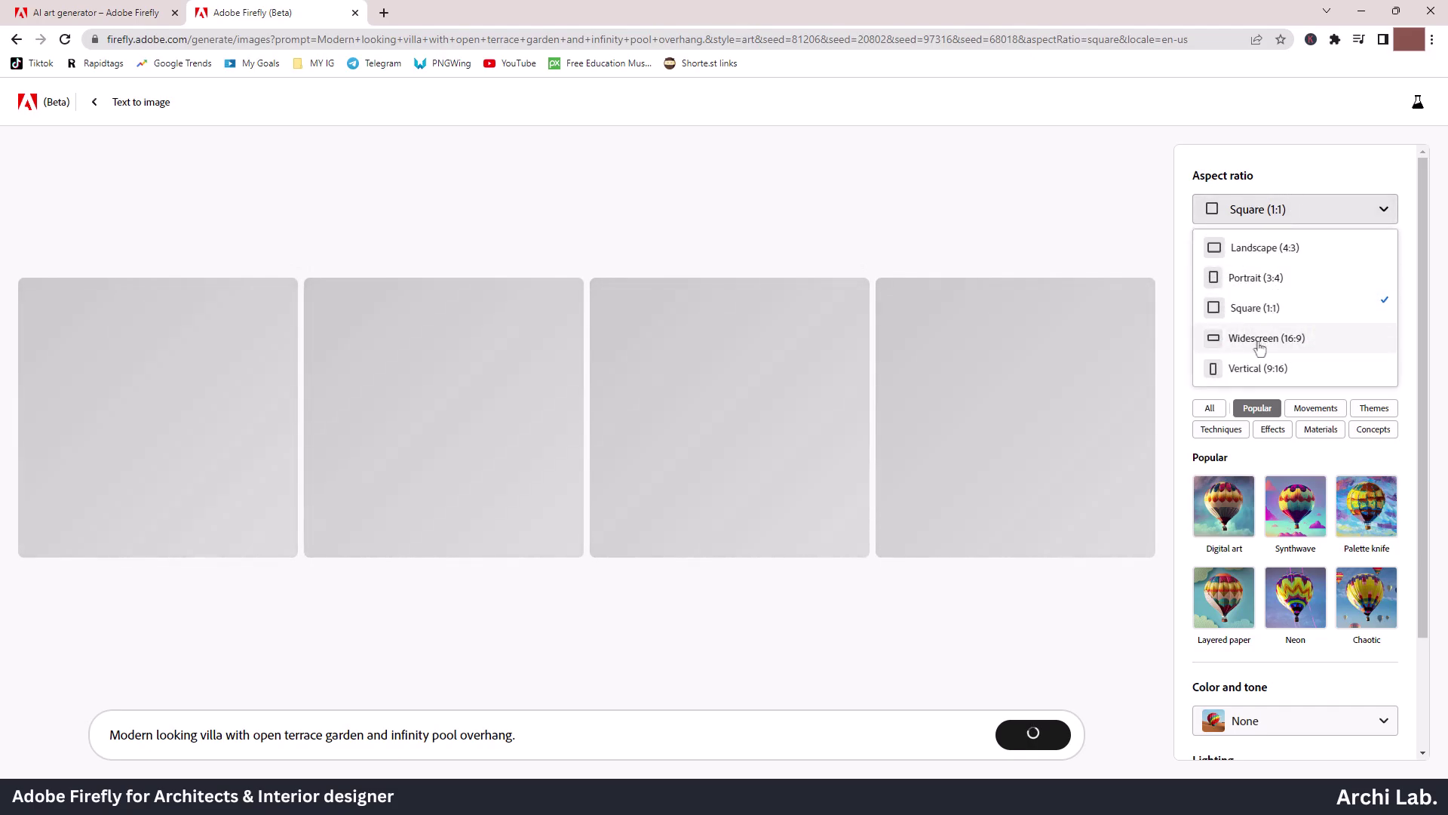
left_click(1266, 337)
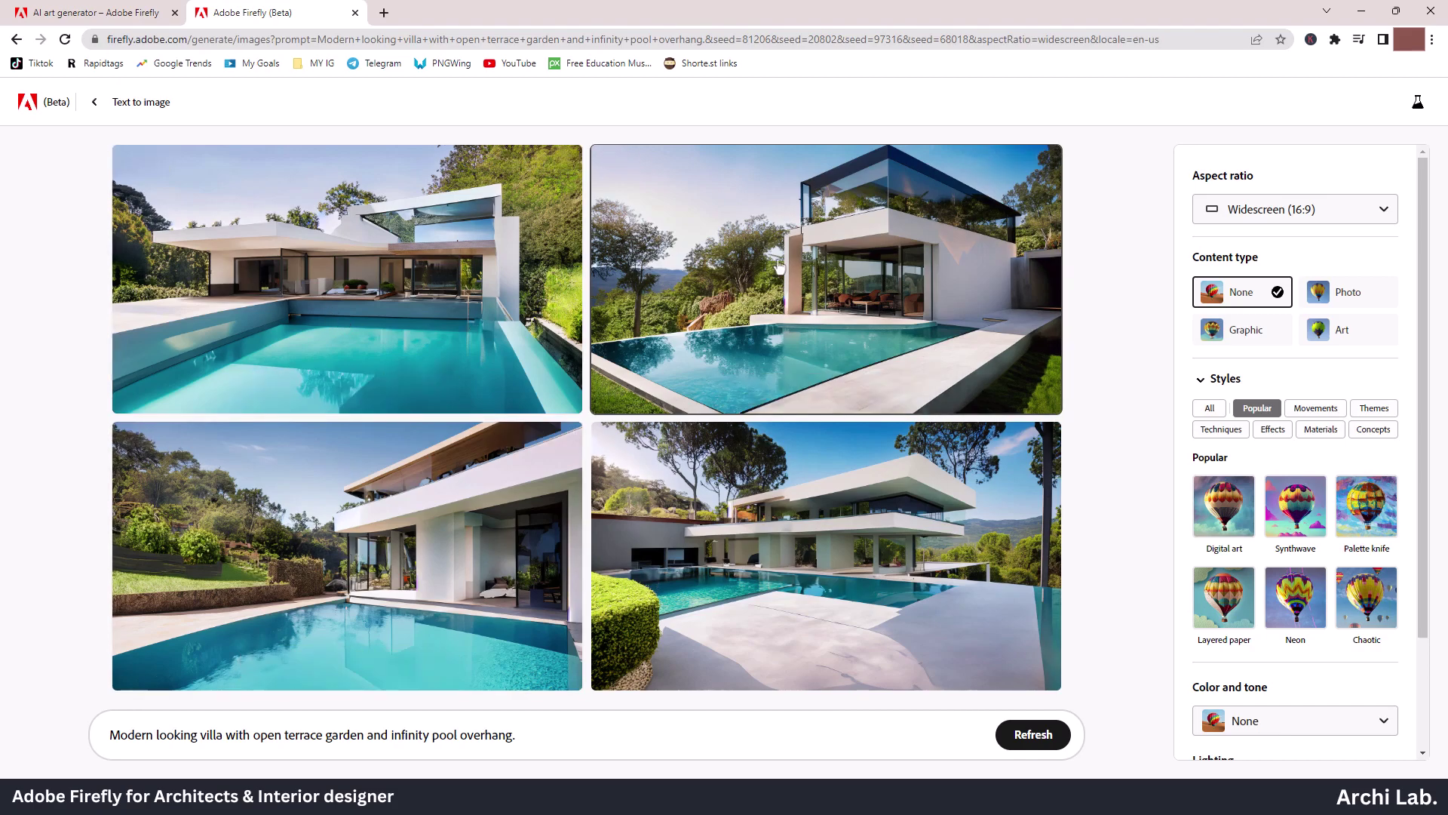
- Open the top-right glass-topped villa and edit it with Generative fill
left_click(777, 291)
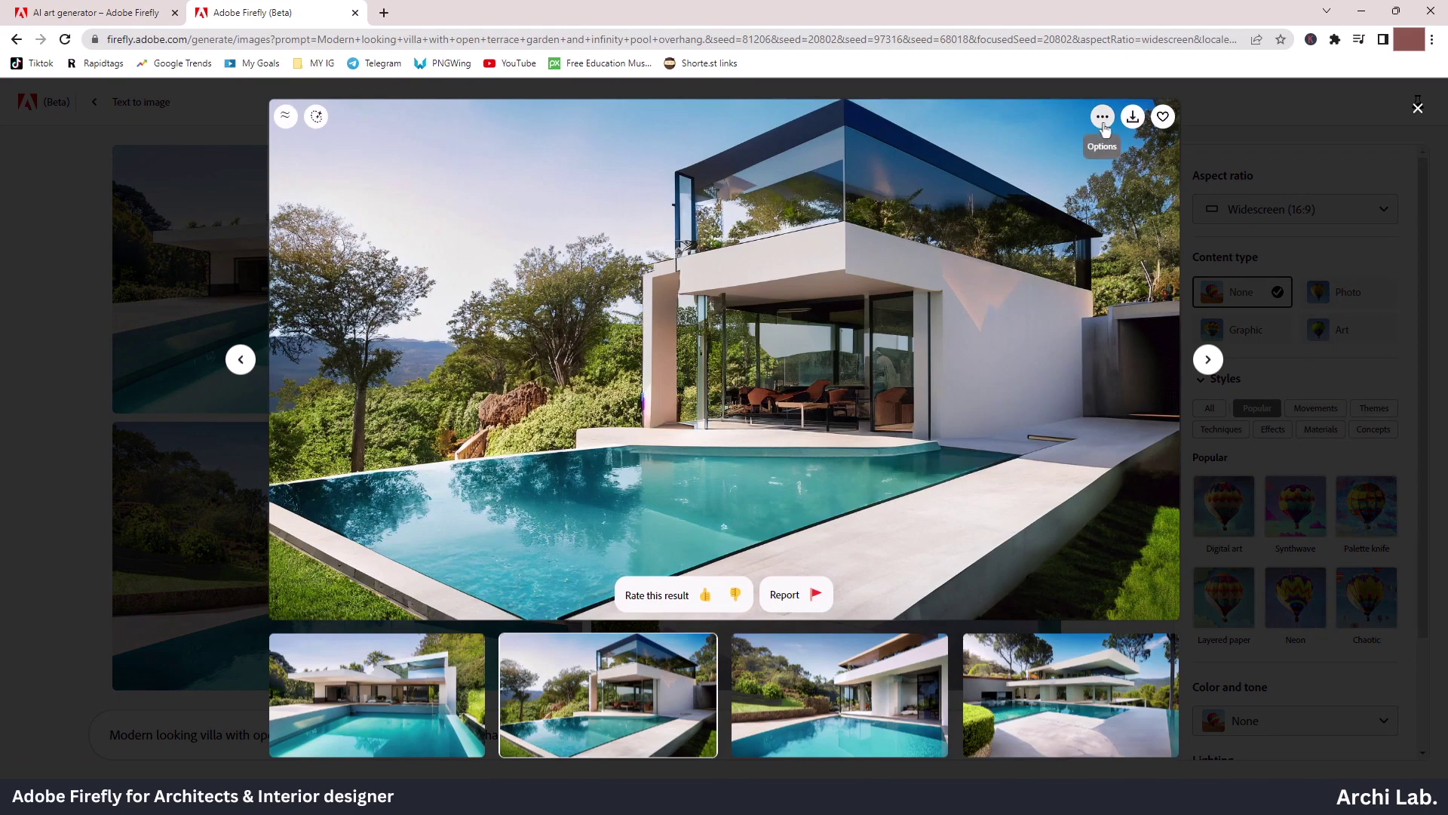
left_click(317, 117)
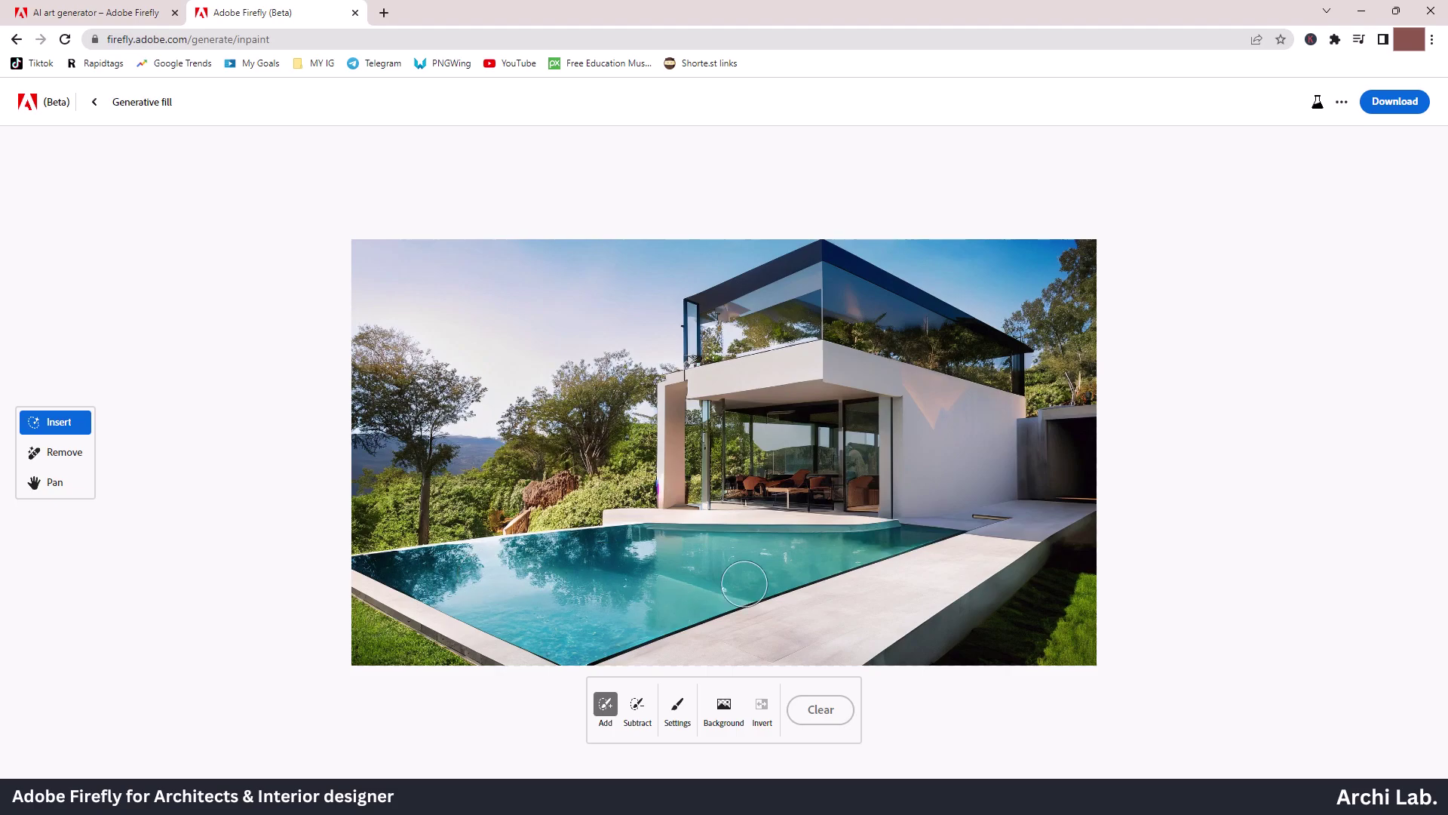
- Mask part of the pool, generate 'girl', and keep the girl-floating variant
left_click_drag(559, 561, 527, 567)
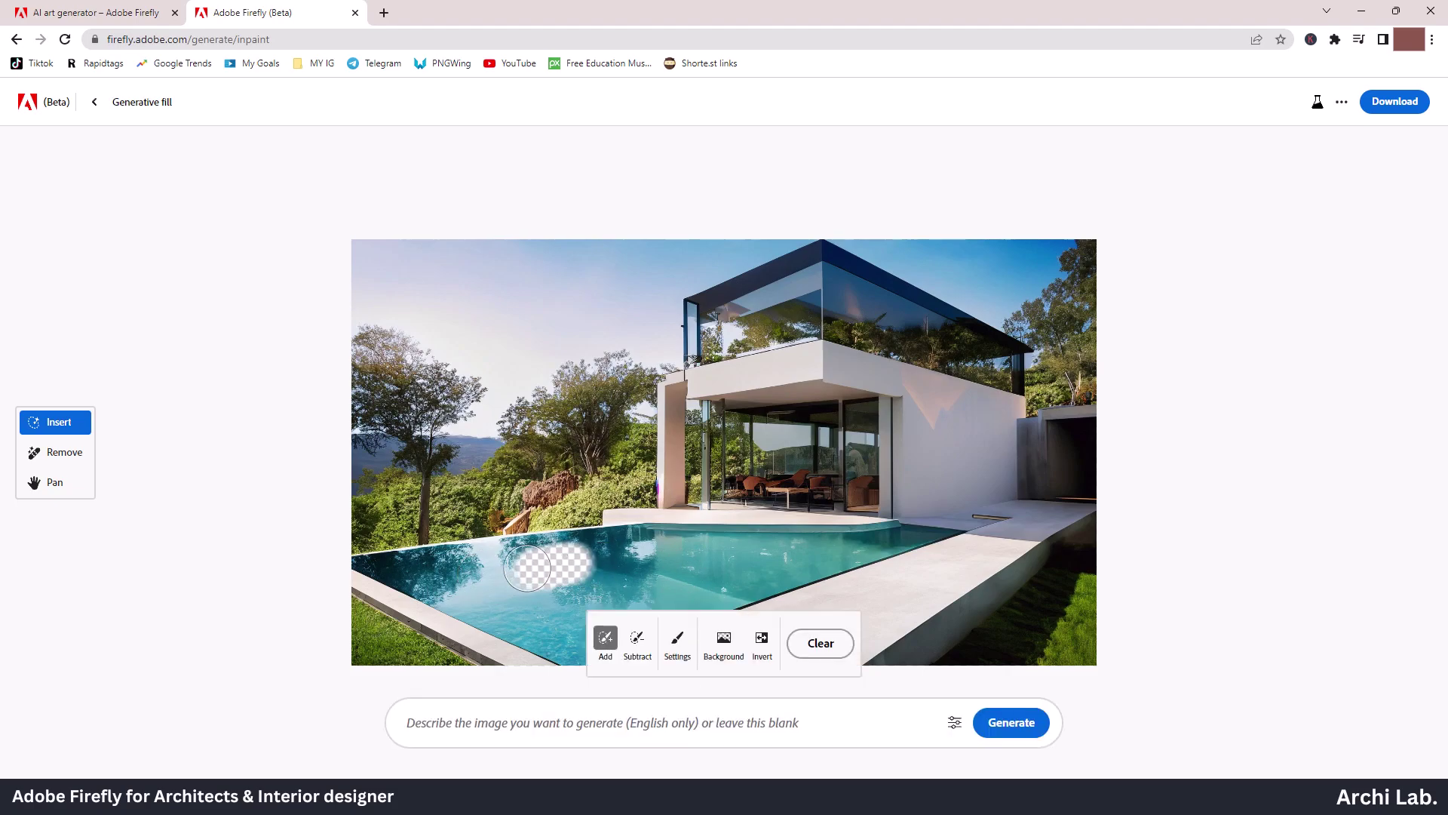
left_click(577, 730)
type("girl")
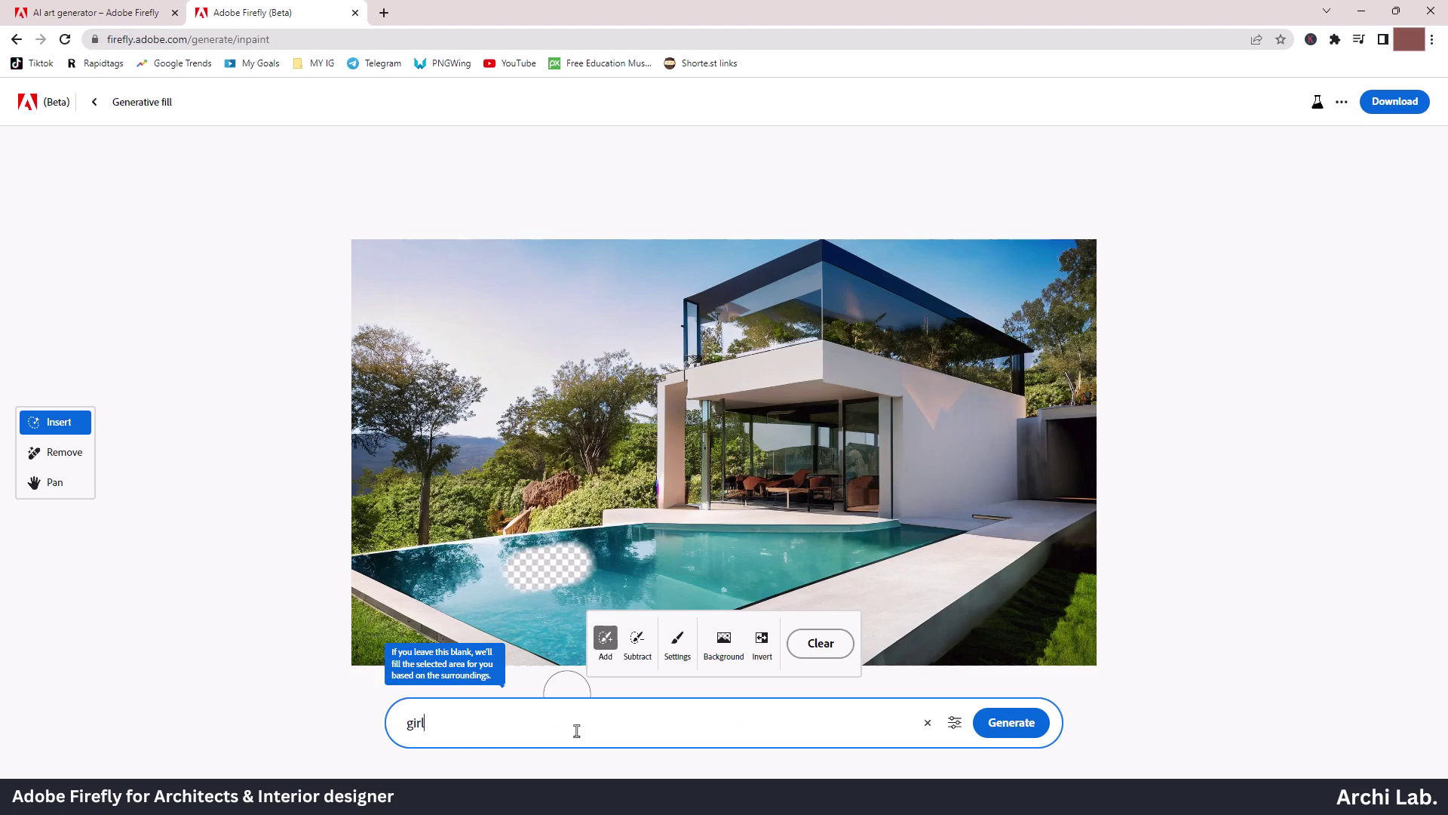
key("Return")
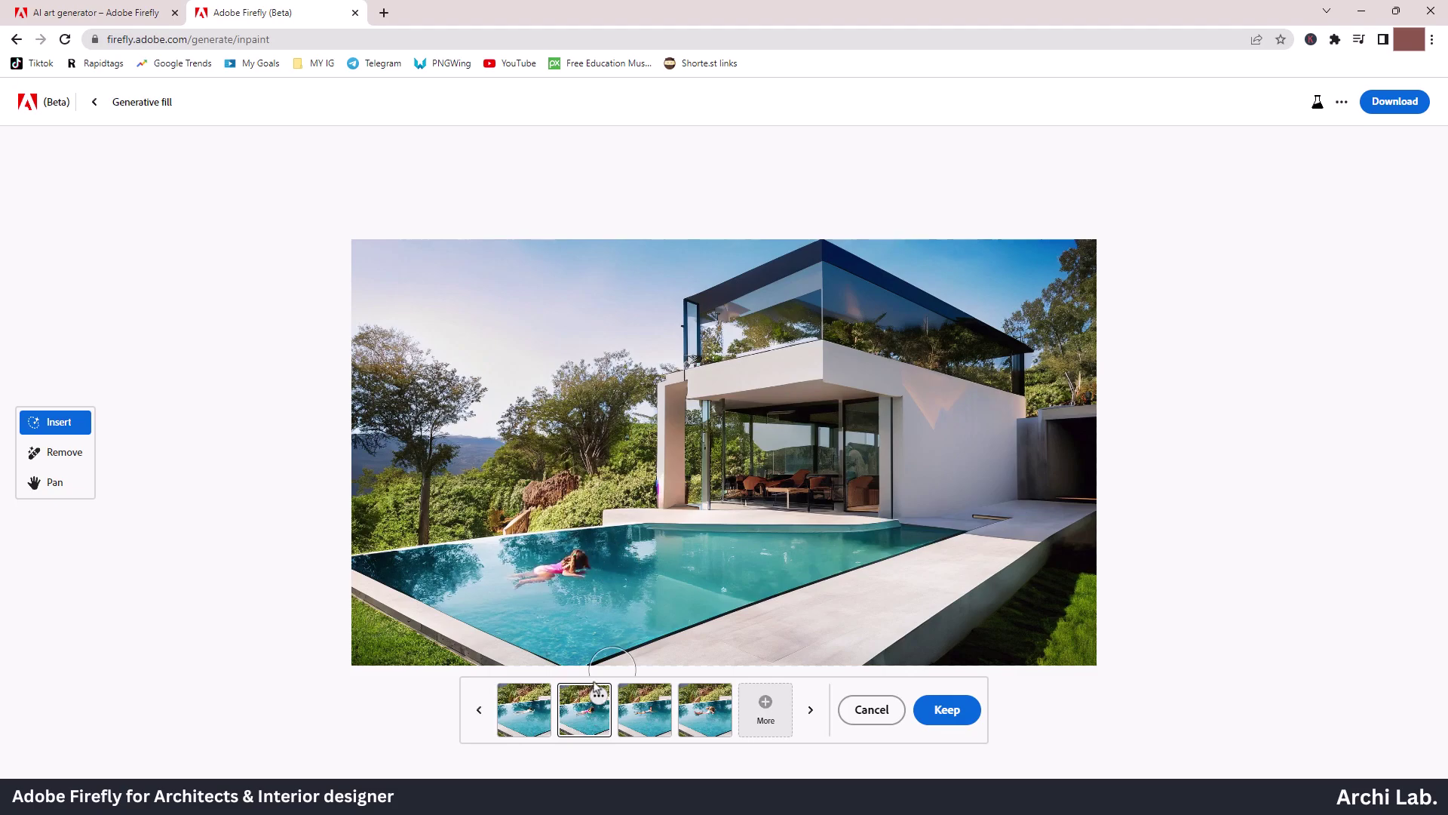
left_click(645, 713)
left_click(703, 722)
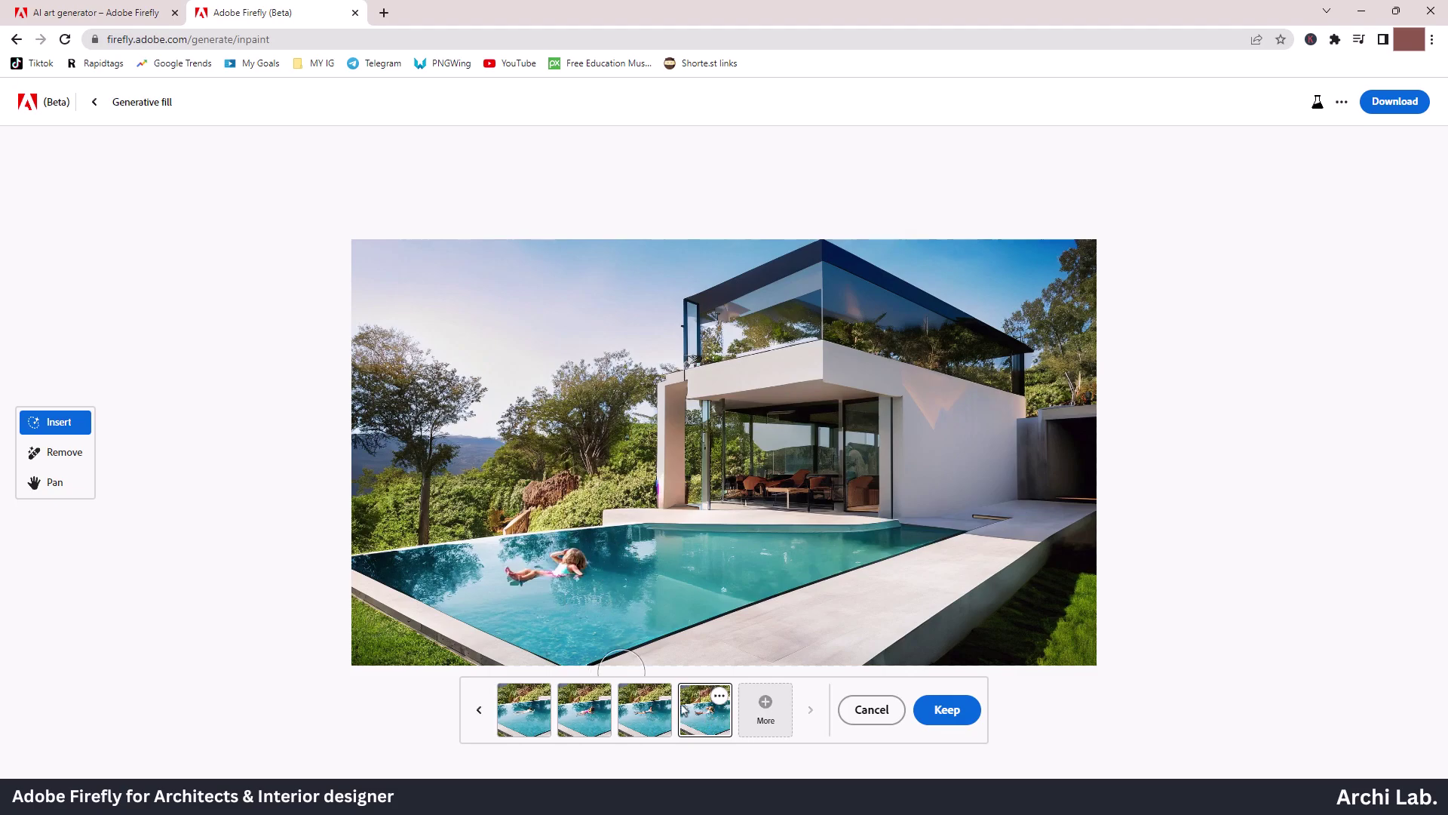
left_click(946, 709)
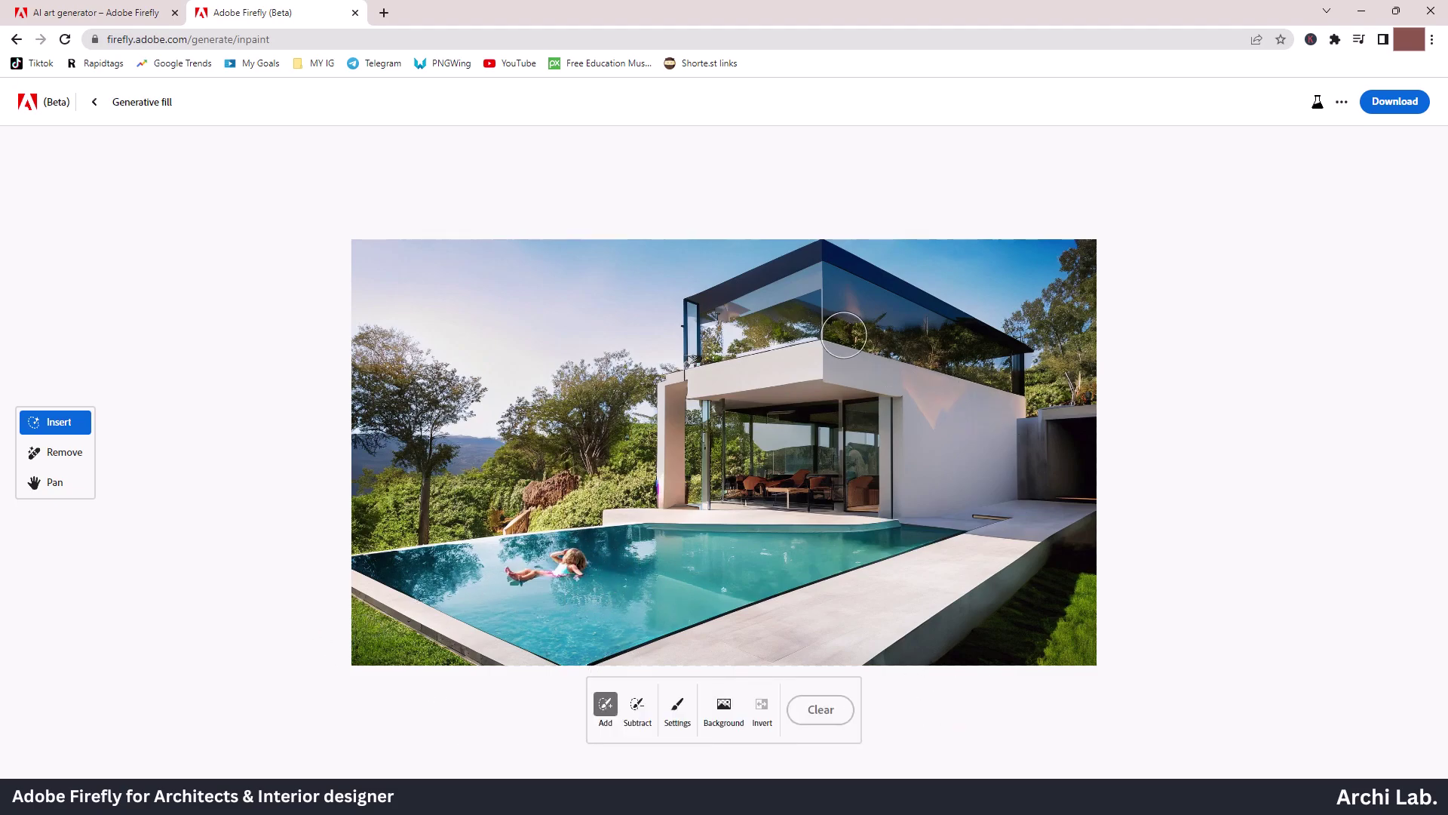
- Generate a glass door on the masked right-hand wall and preview the third variant
left_click_drag(954, 448, 955, 492)
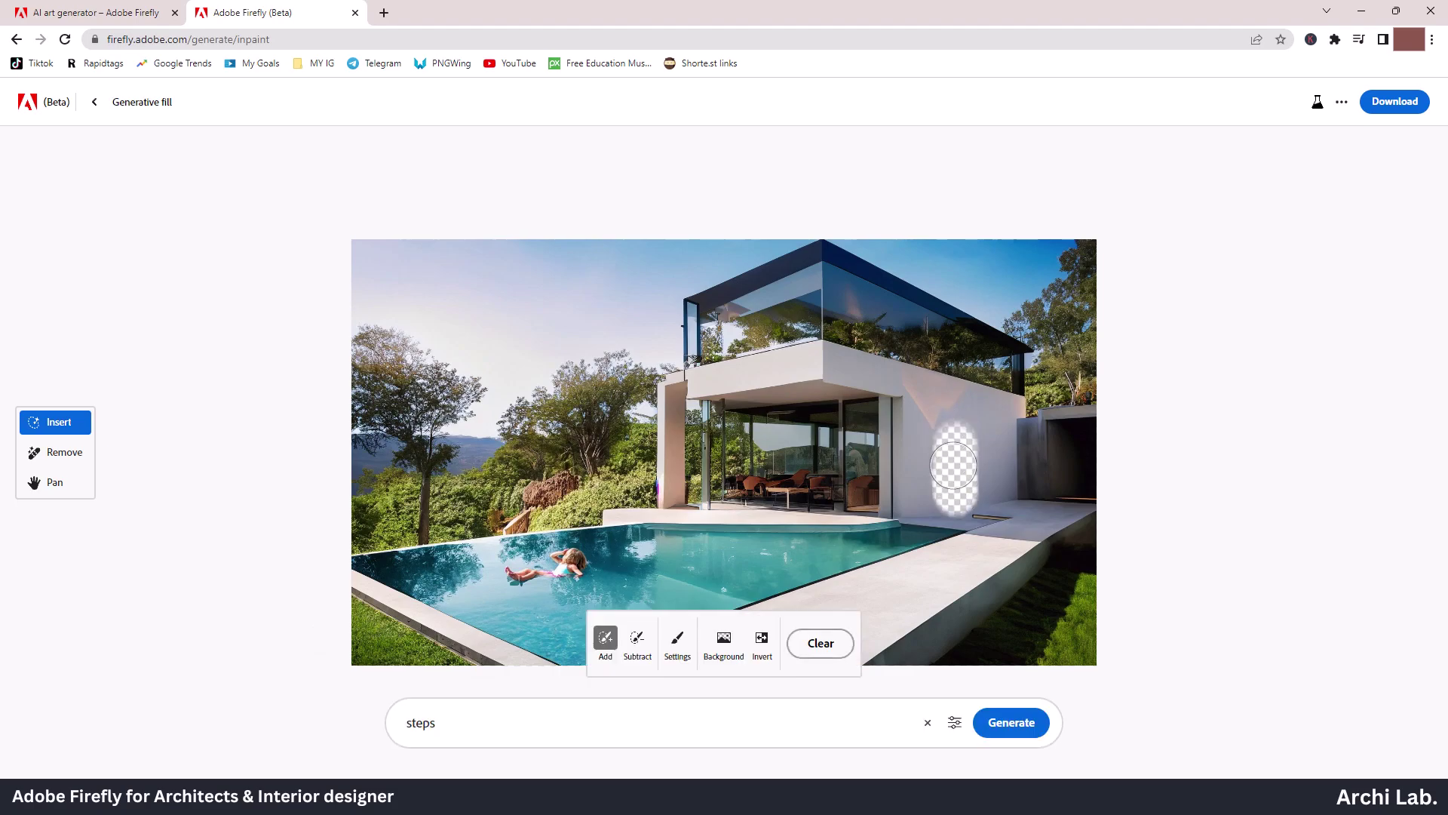
triple_click(677, 724)
type("glass door")
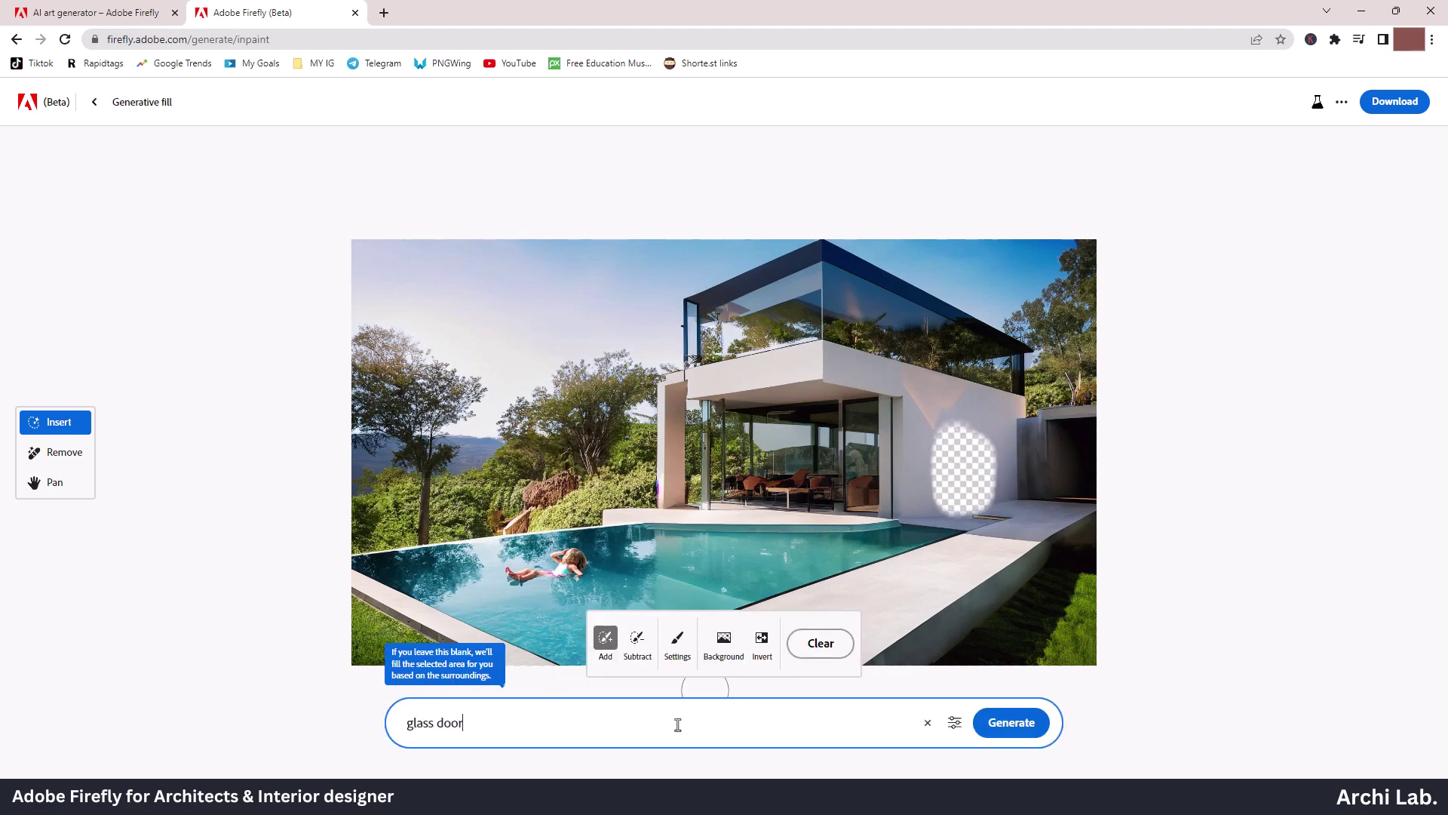
key("Return")
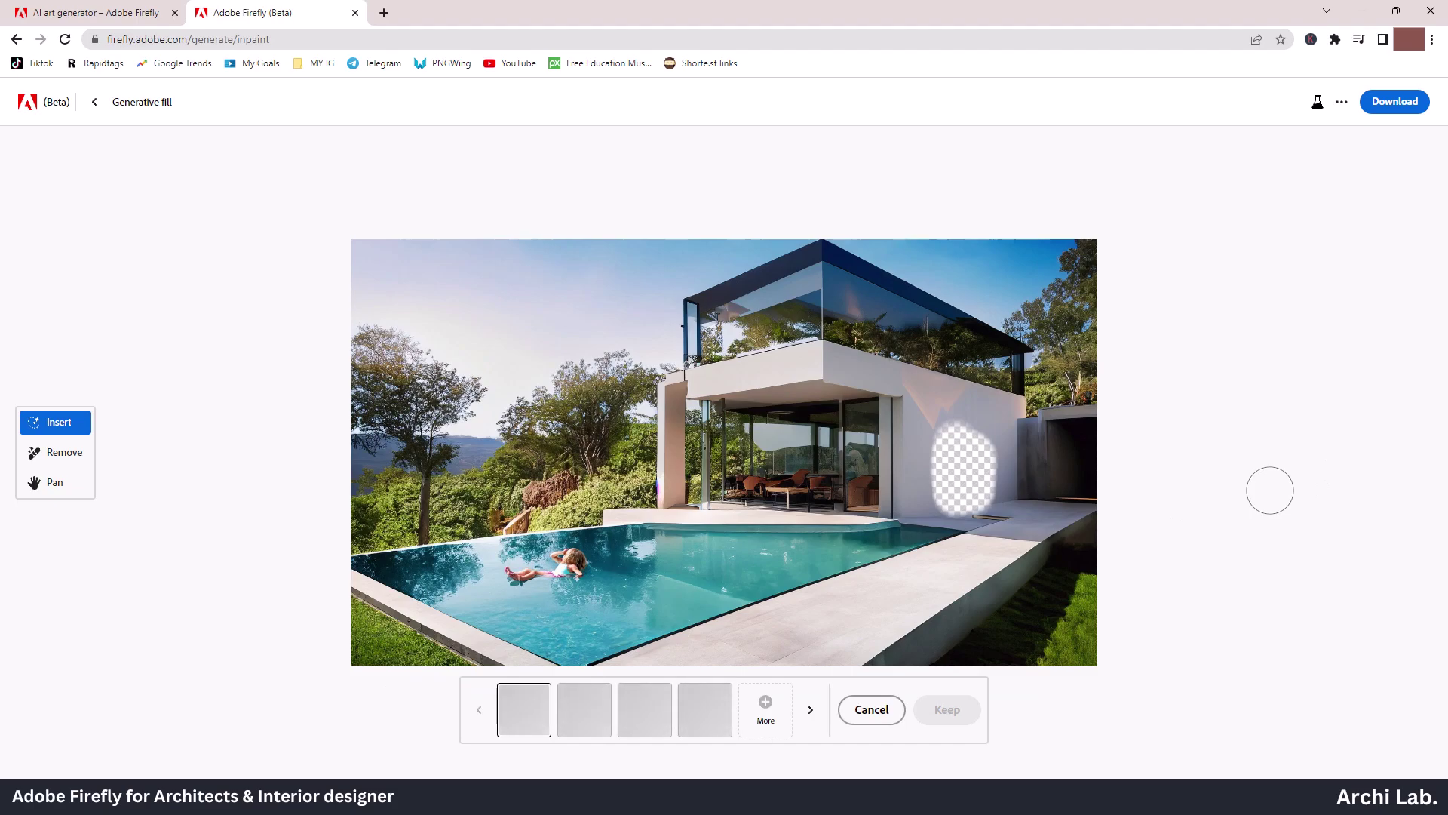
left_click(643, 716)
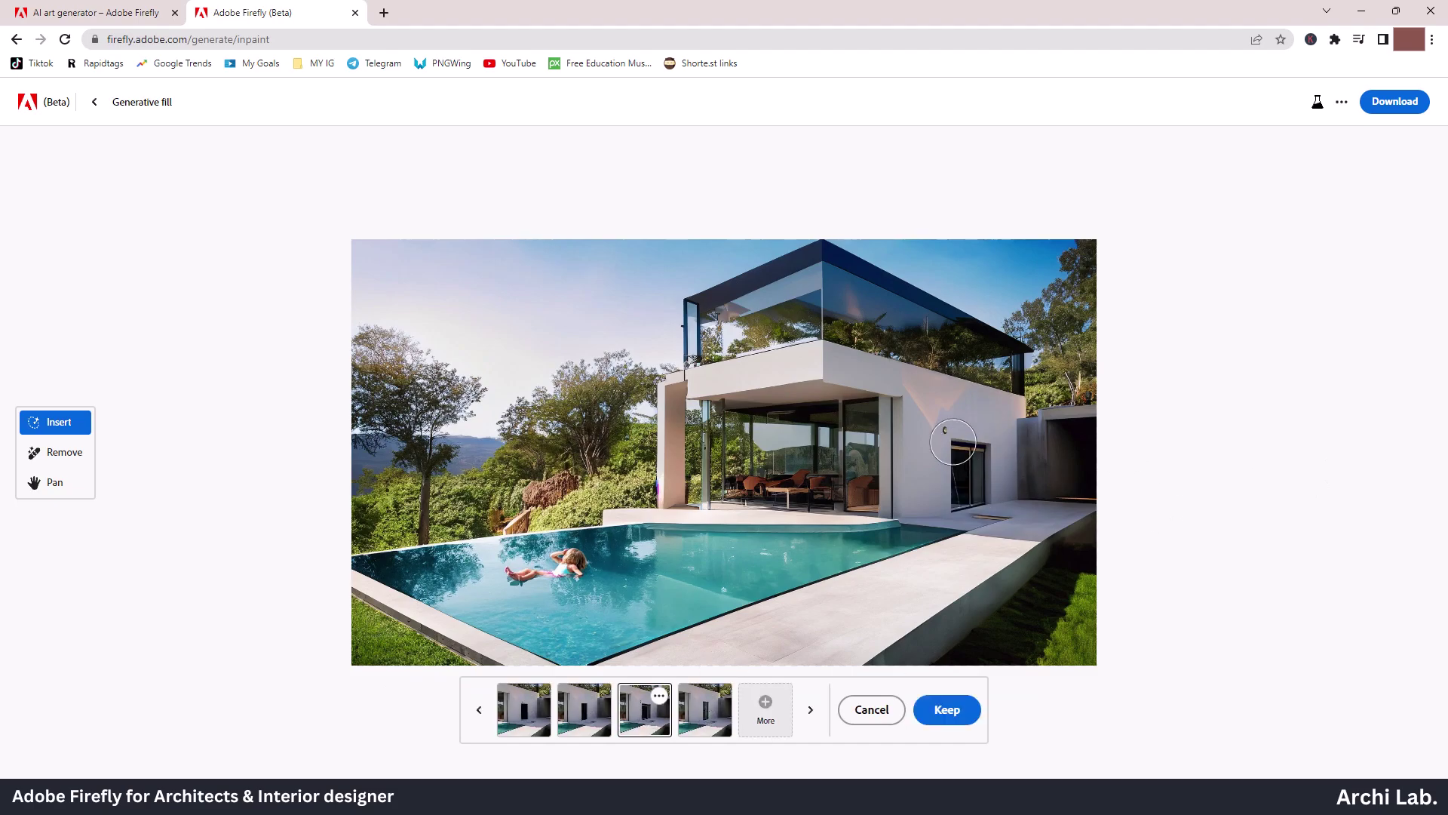
- Fill the masked garage opening with a parked white car and keep that variant
left_click_drag(1074, 485, 1075, 494)
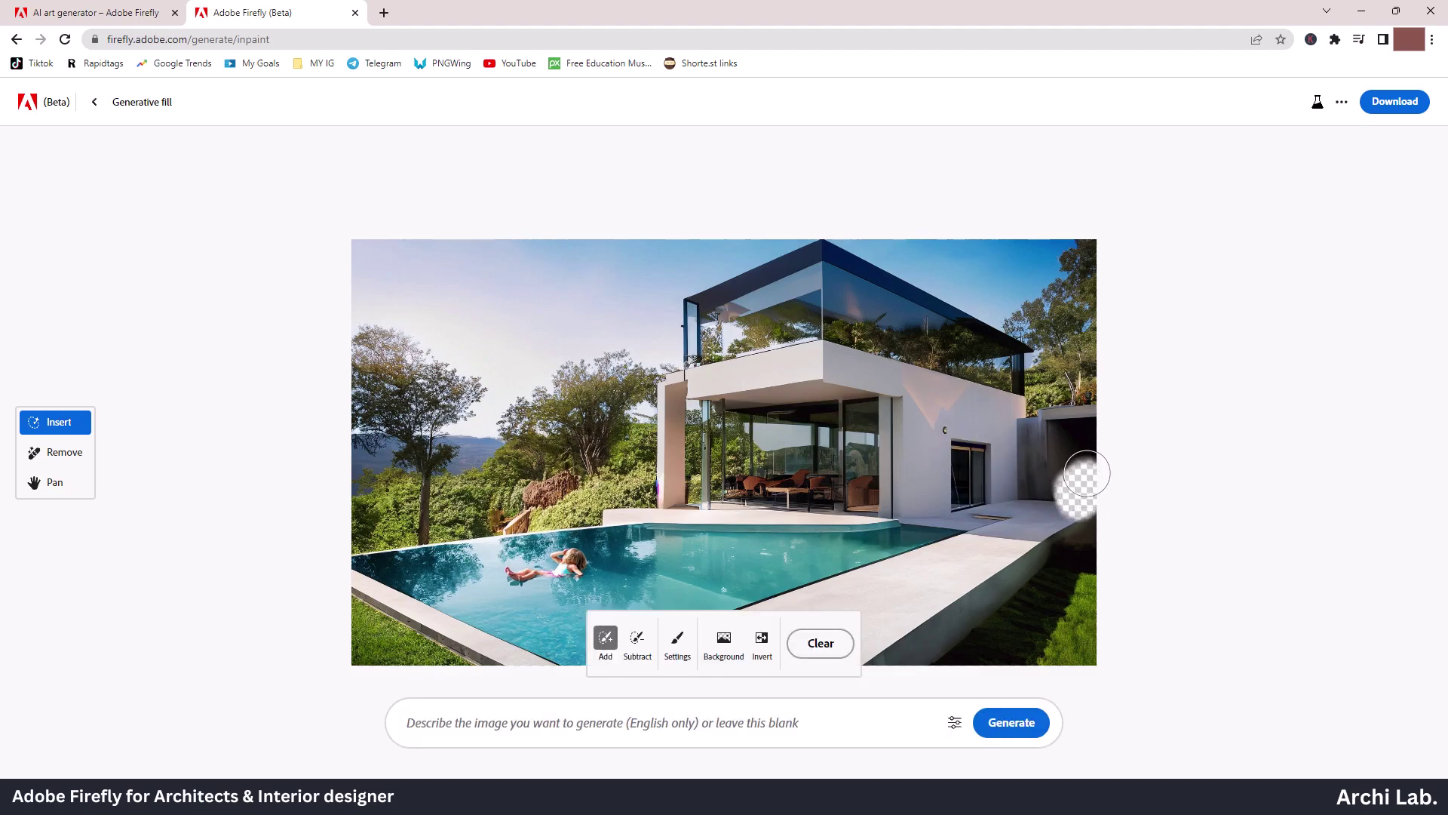
left_click(632, 720)
key("Return")
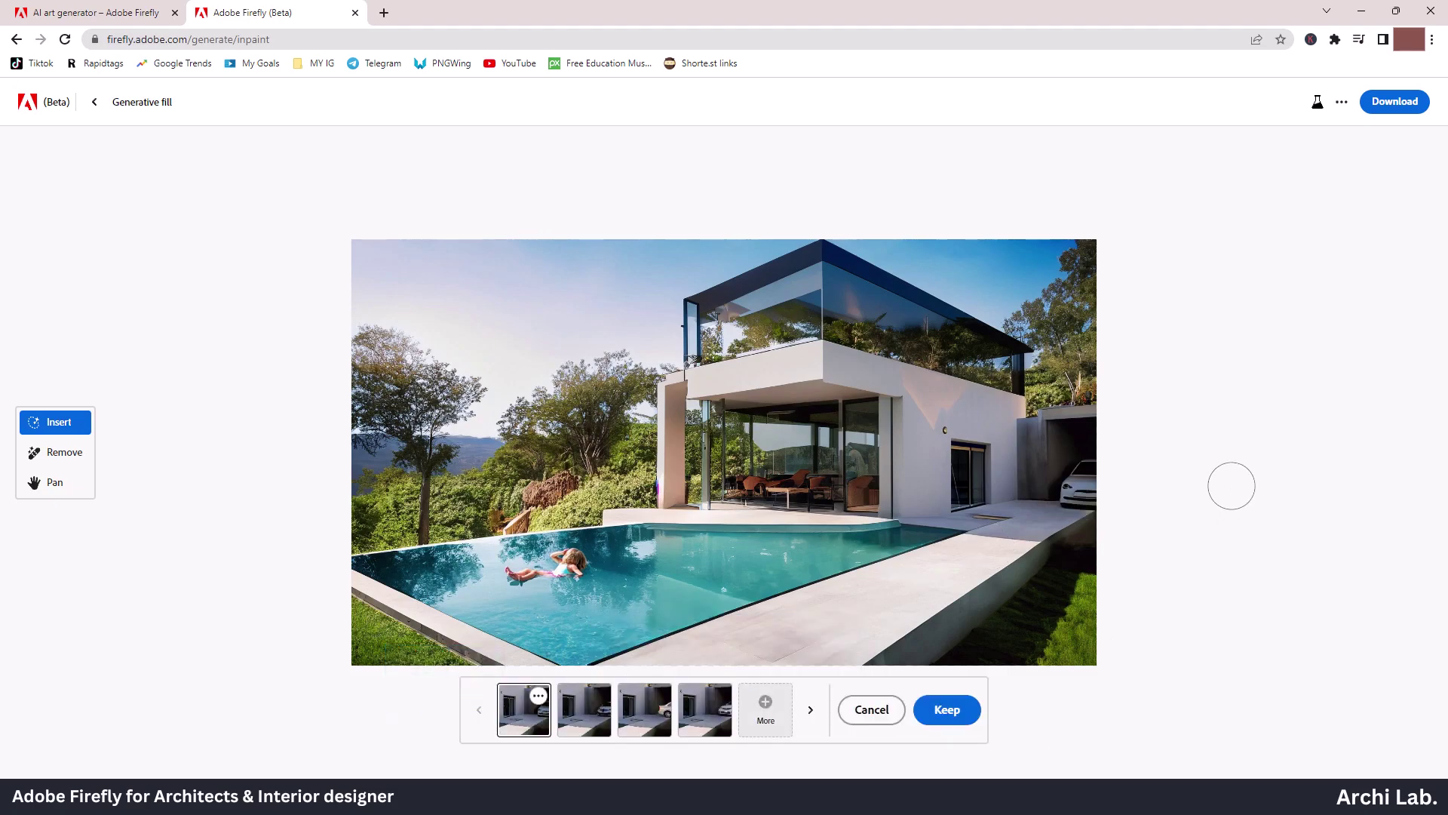
left_click(642, 713)
left_click(952, 709)
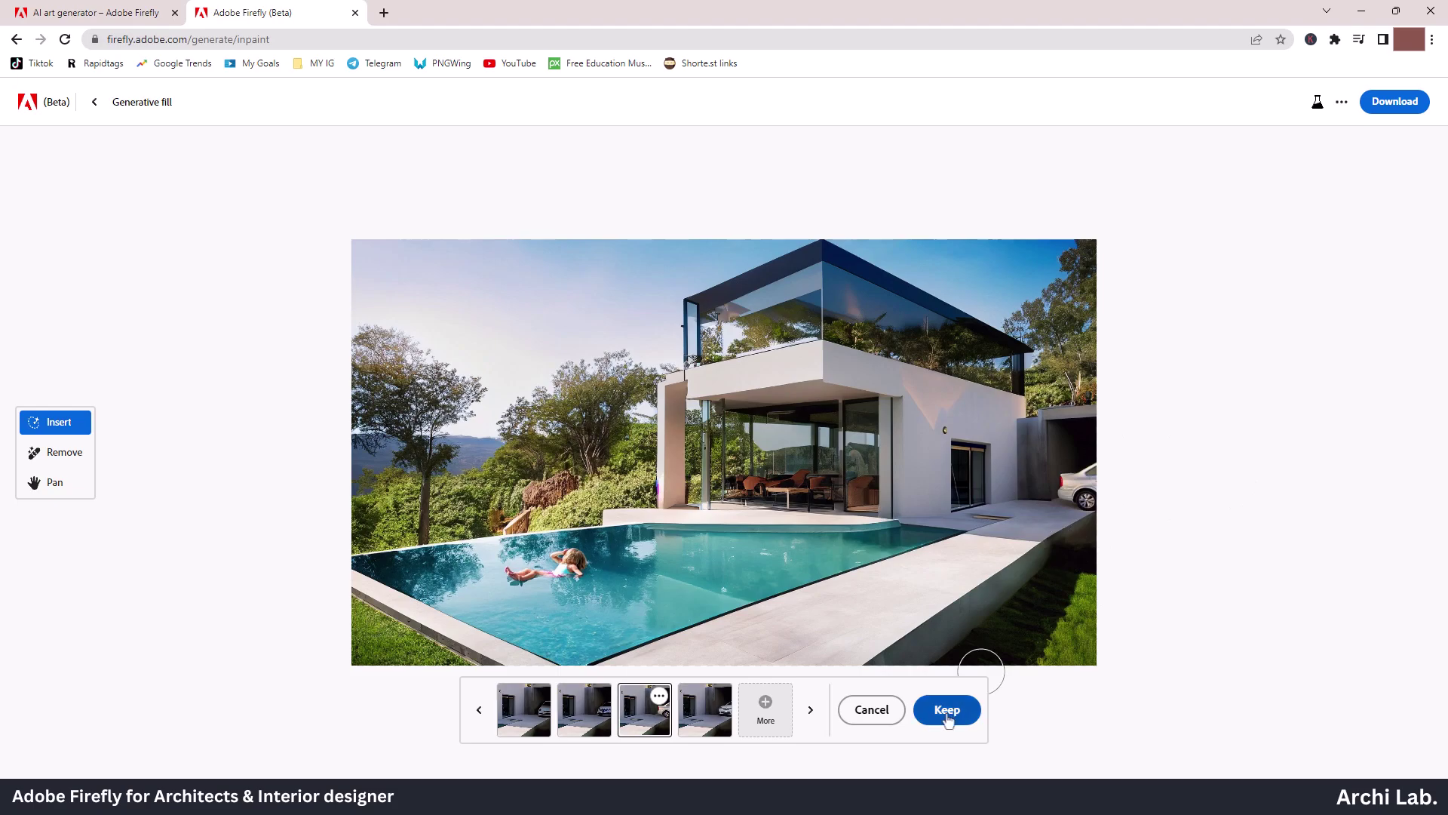
- Regenerate the left-side trees with an empty prompt and settle on the mountain-peak variant
mouse_move(423, 520)
left_mouse_down()
mouse_move(363, 376)
mouse_move(434, 460)
mouse_move(467, 393)
mouse_move(363, 330)
mouse_move(349, 430)
mouse_move(400, 445)
mouse_move(408, 388)
left_mouse_up()
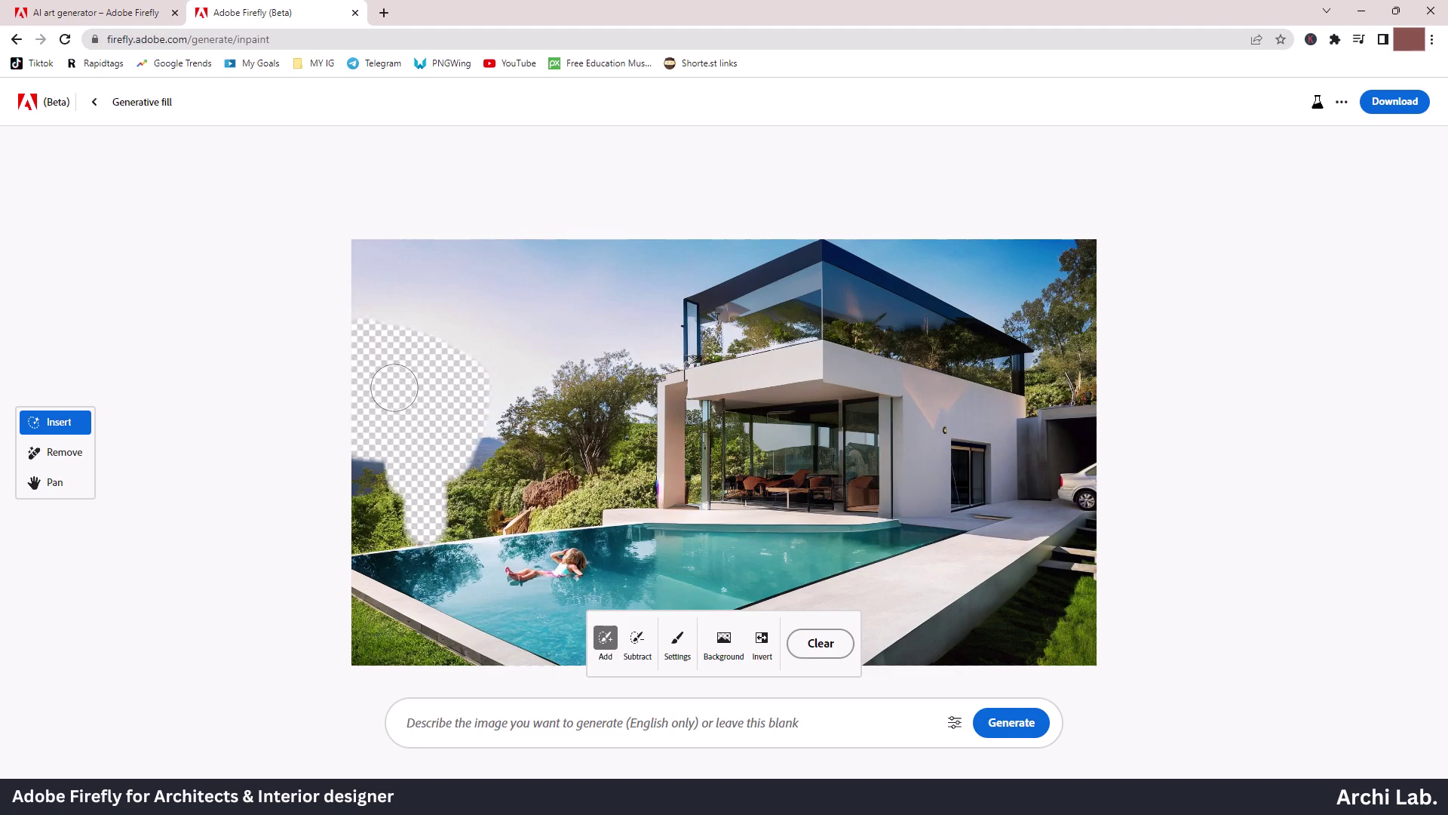
left_click(1011, 721)
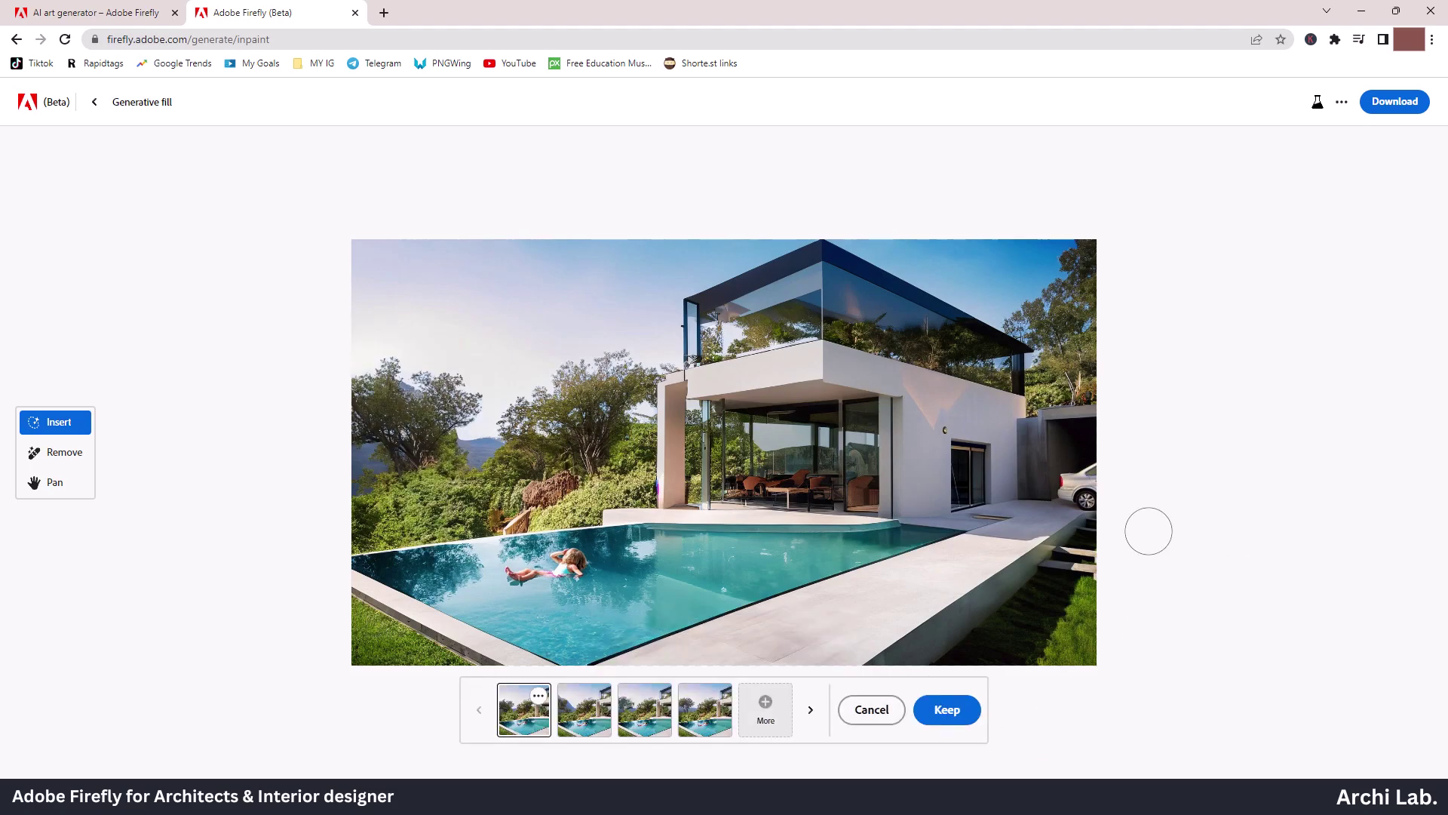
left_click(583, 724)
left_click(637, 716)
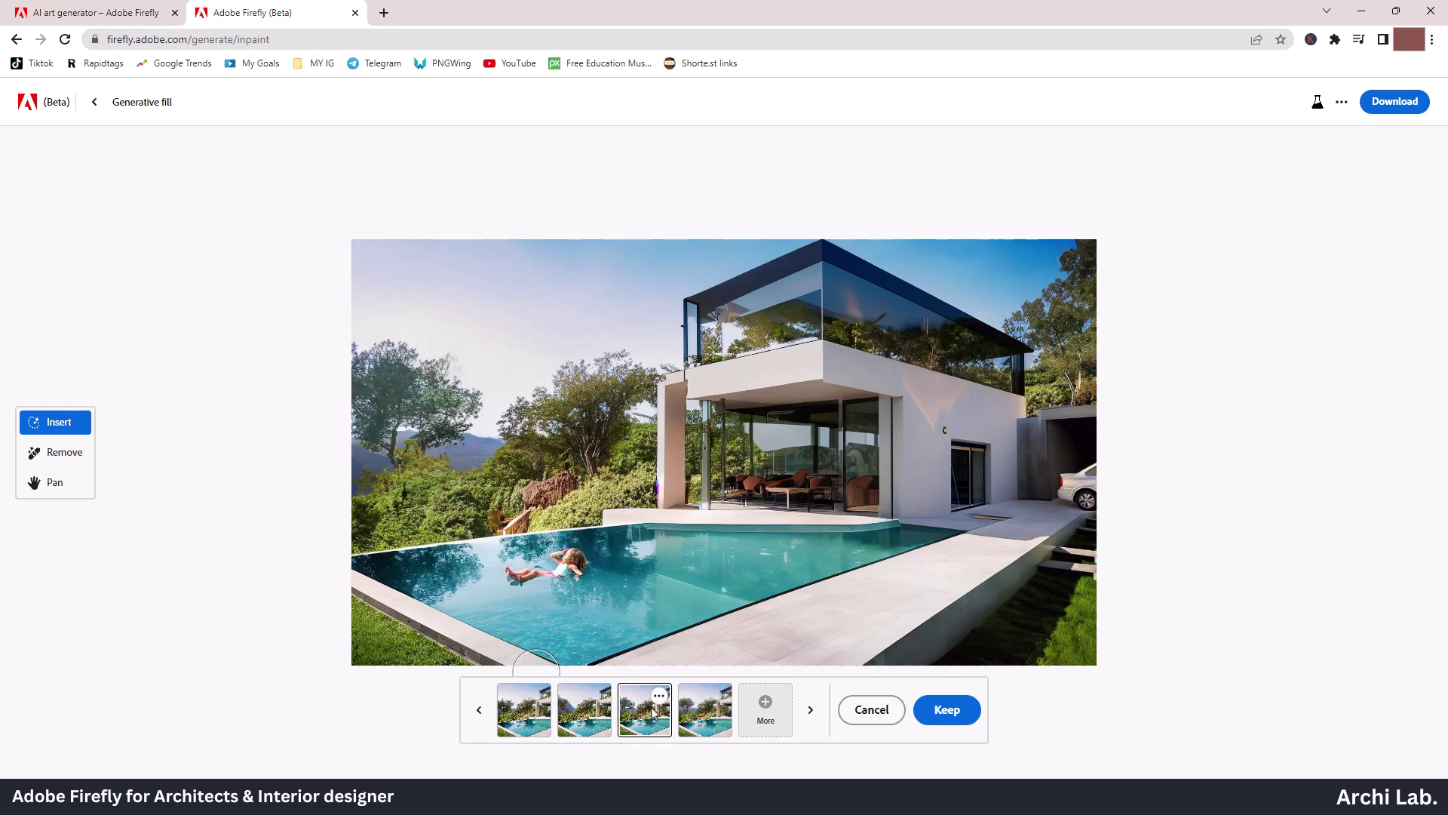
left_click(703, 720)
left_click(653, 717)
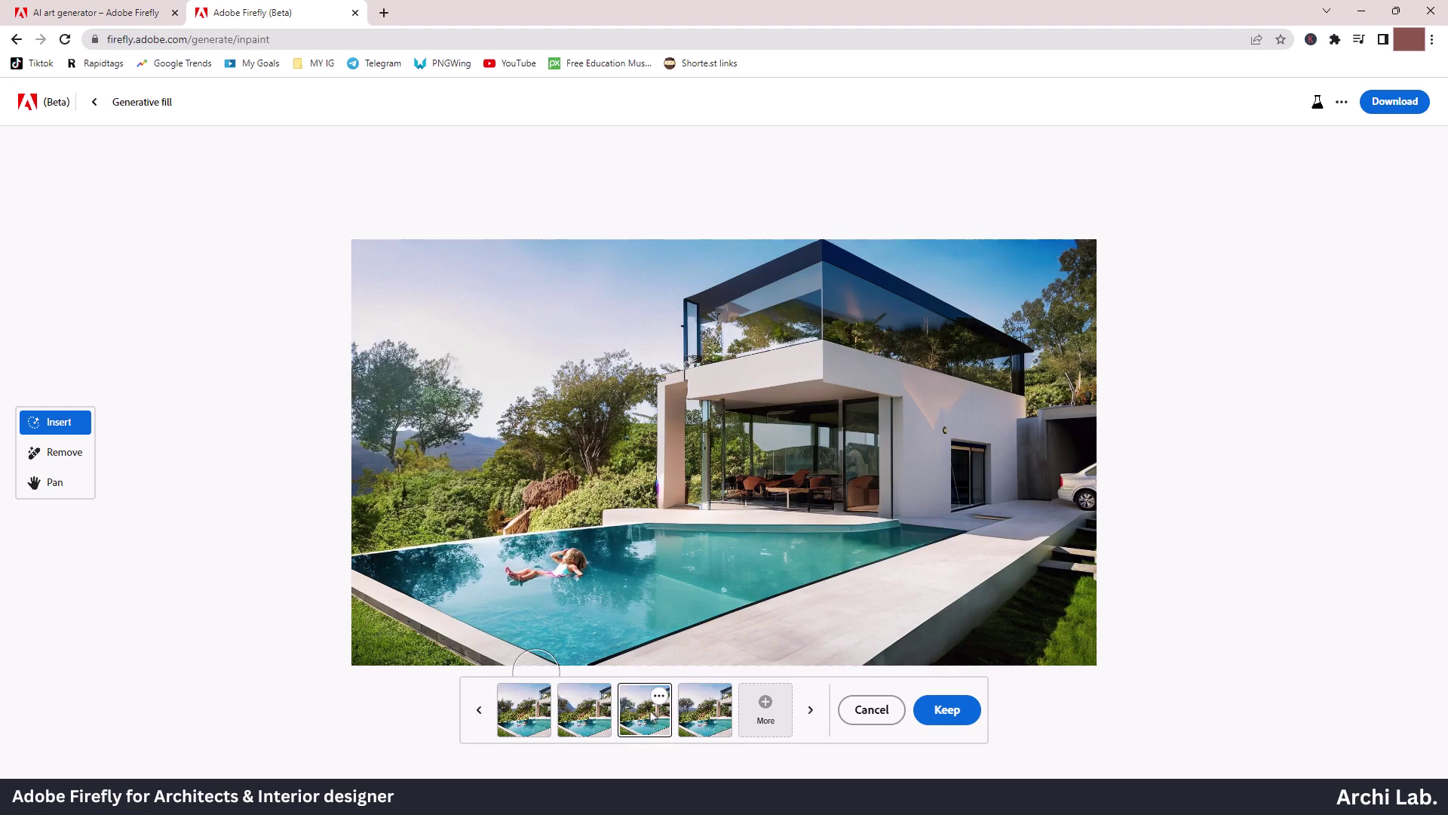
left_click(575, 721)
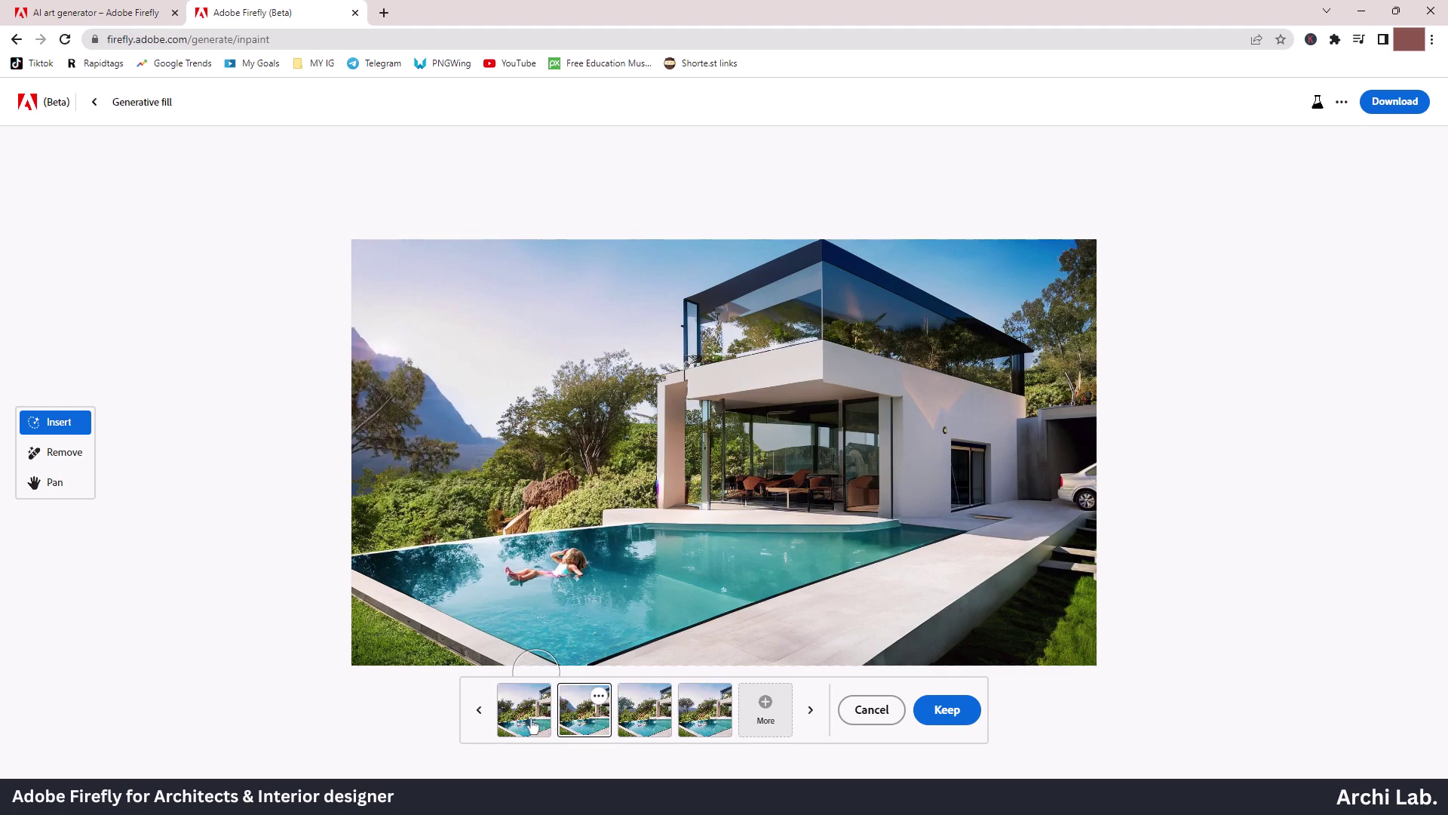
left_click(532, 726)
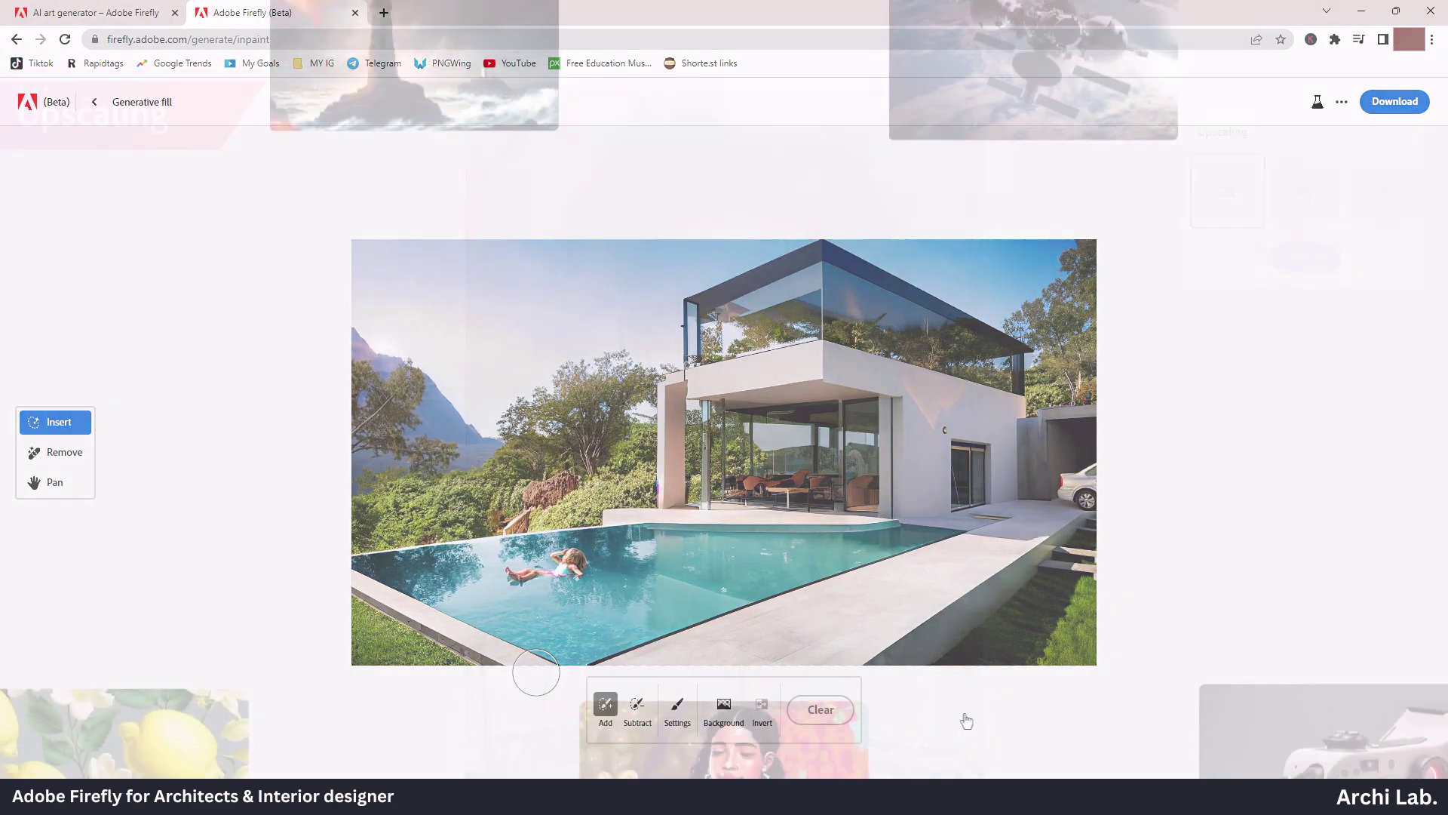